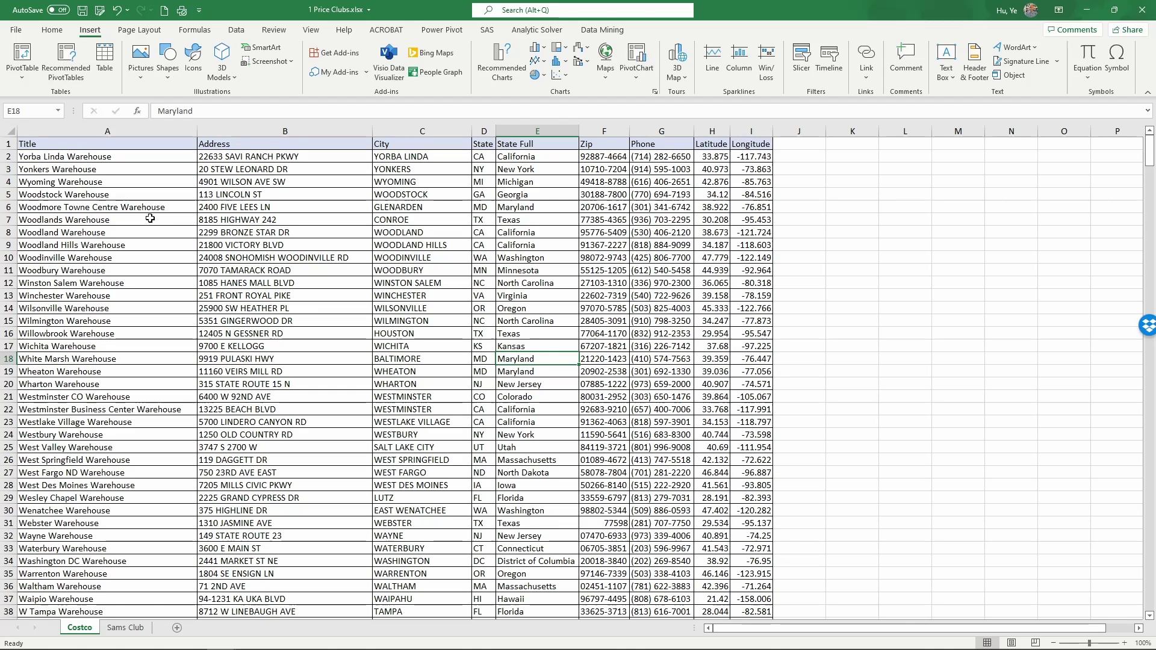
Inspect the first Costco store's name, address, city, state, zip, phone and latitude
left_click(114, 158)
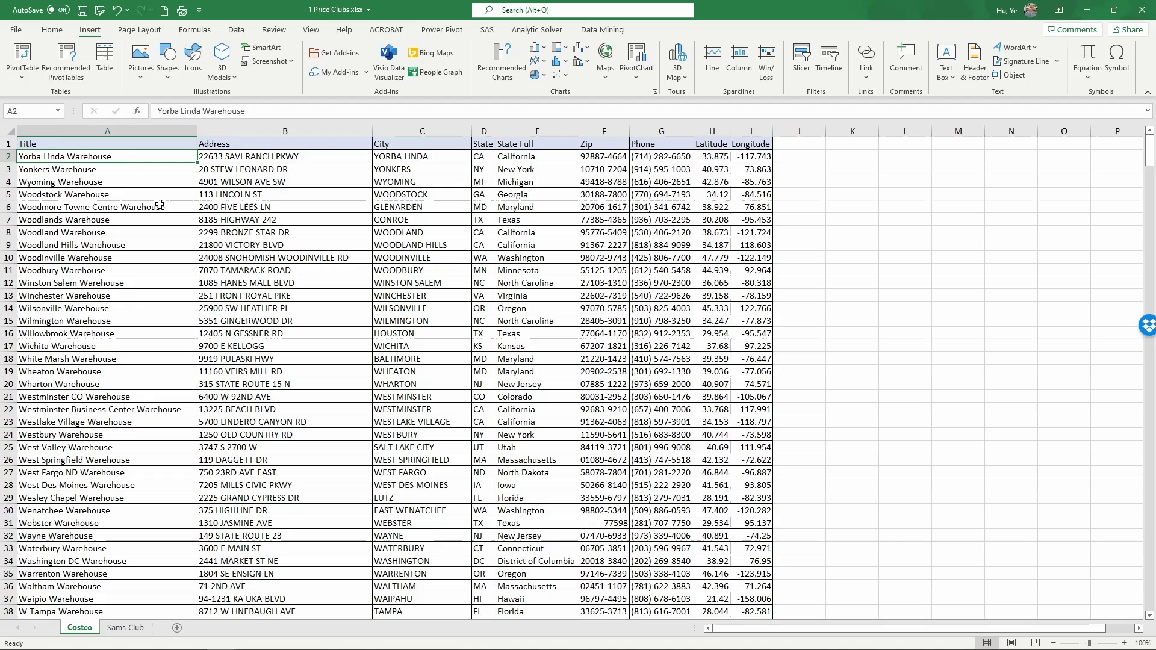
left_click(244, 154)
left_click(414, 154)
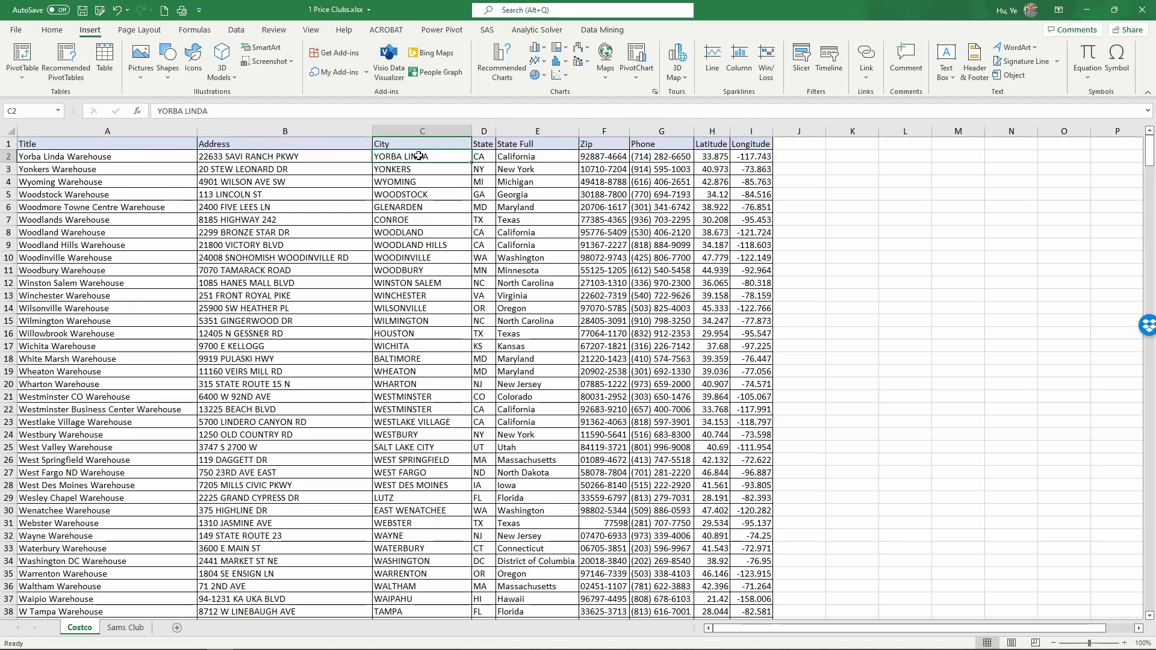
left_click(480, 158)
left_click(529, 154)
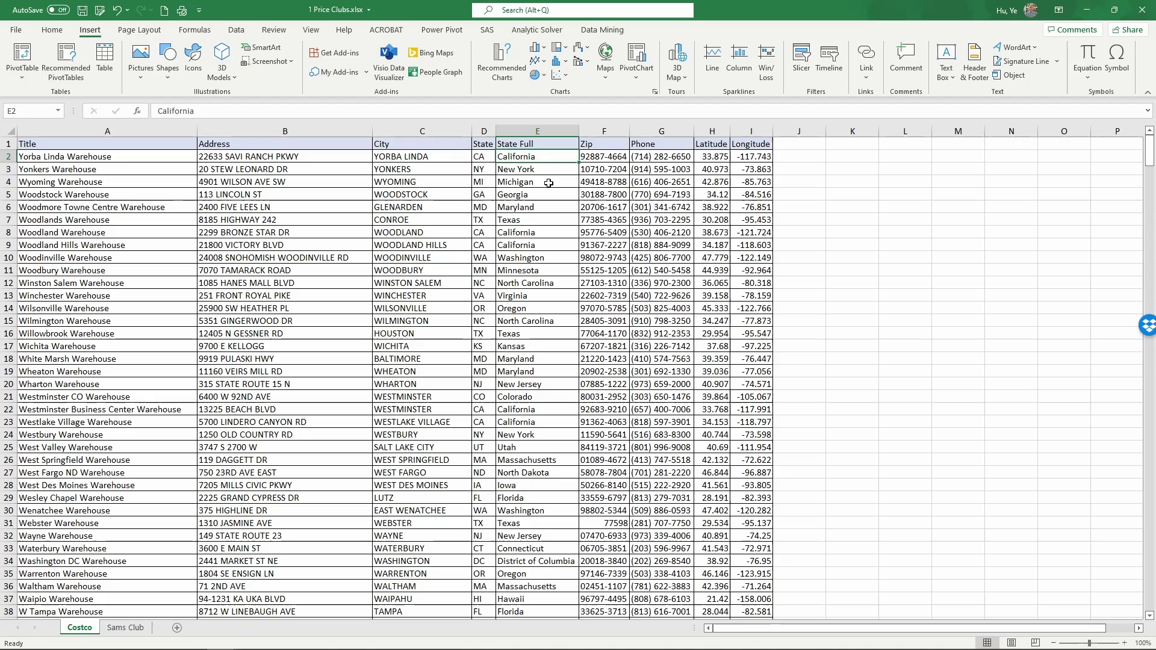
left_click(599, 157)
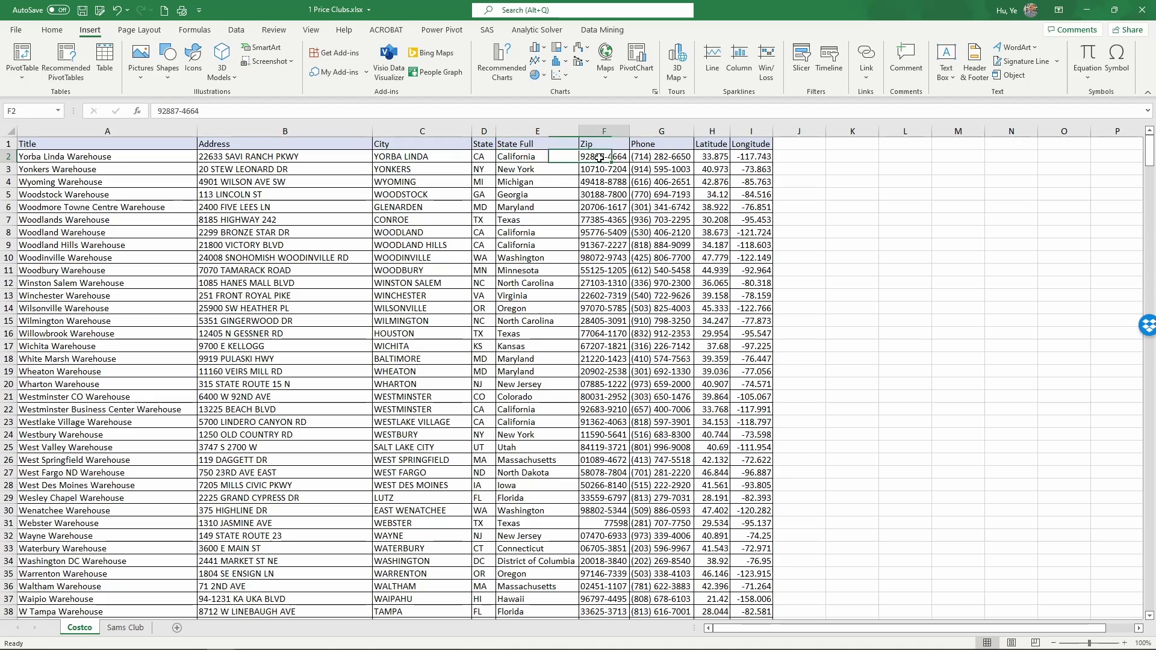
left_click(654, 157)
left_click(715, 158)
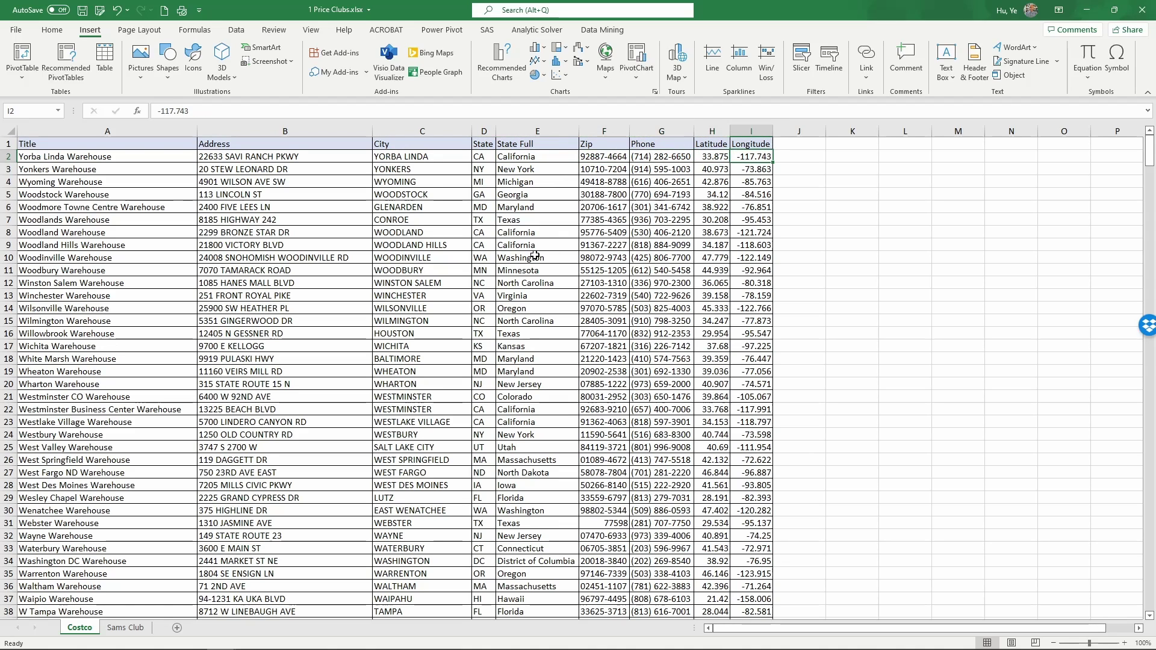
Check the Sams Club sheet's state entries and store counts, starting with Alabama
left_click(132, 628)
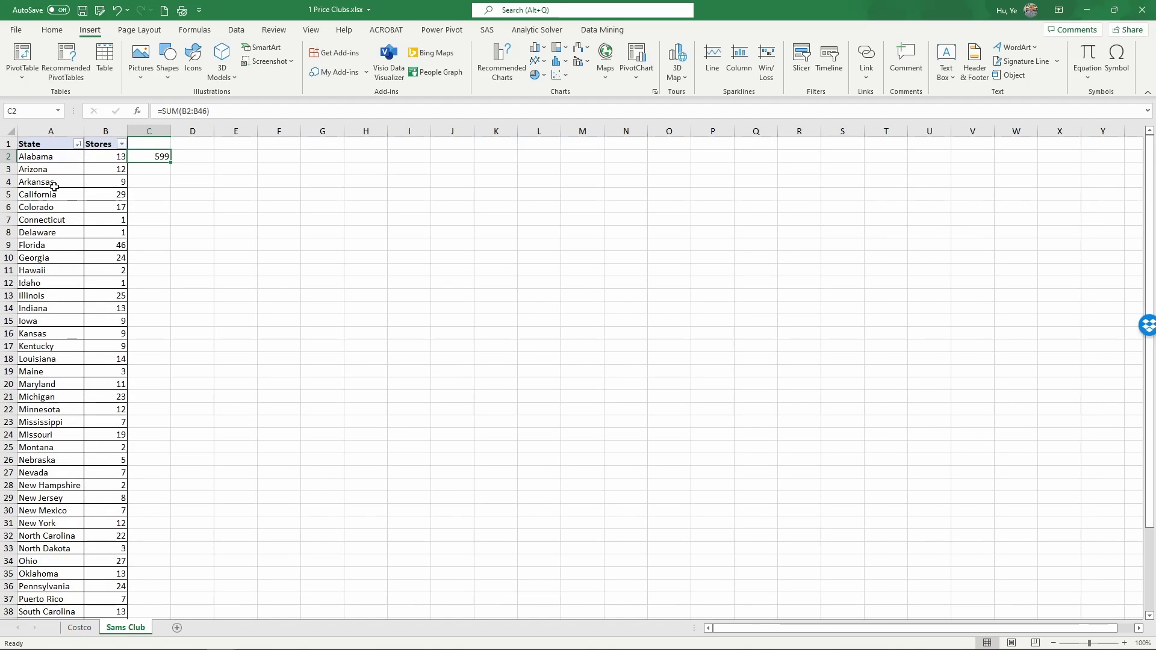
left_click(49, 158)
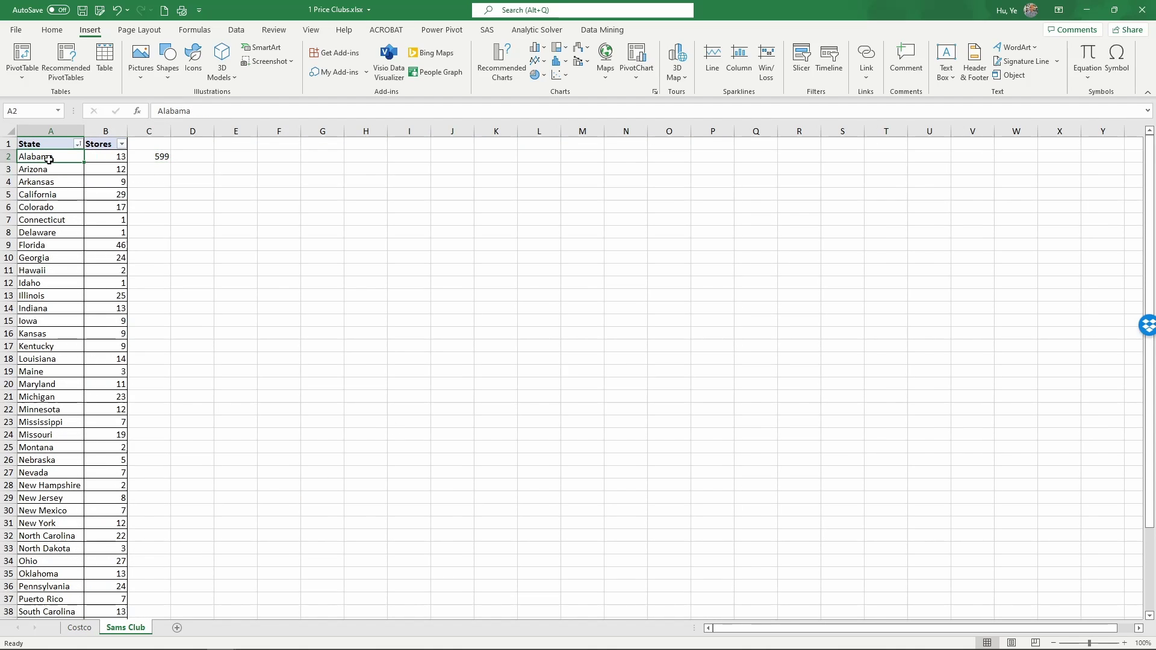
left_click(102, 158)
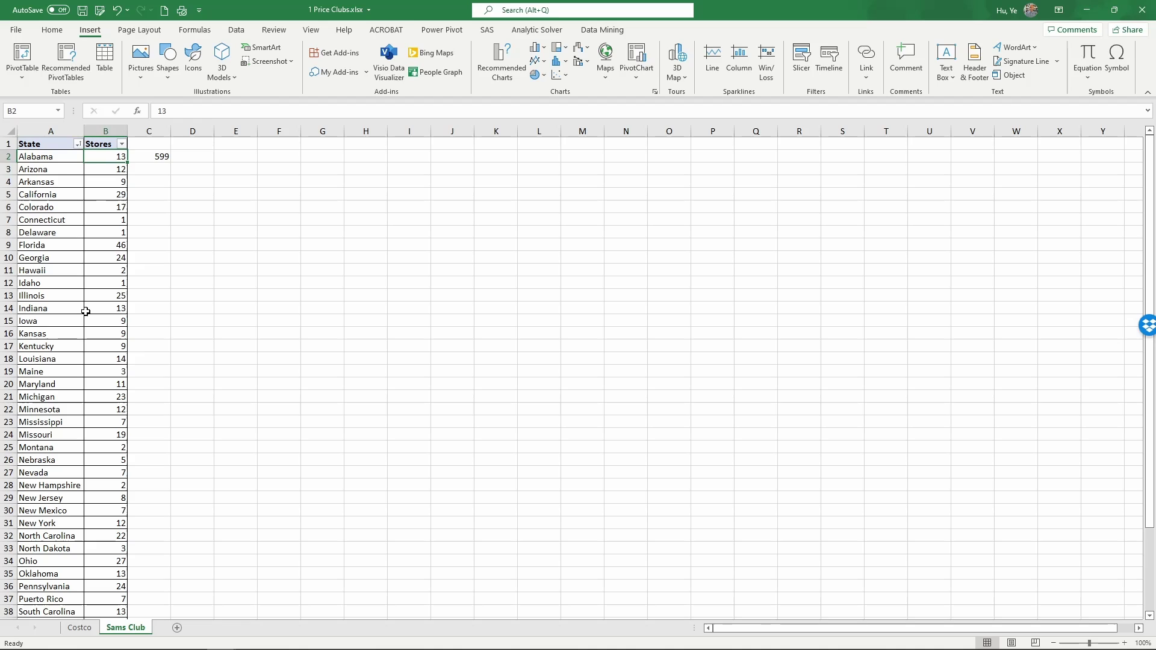
left_click(79, 627)
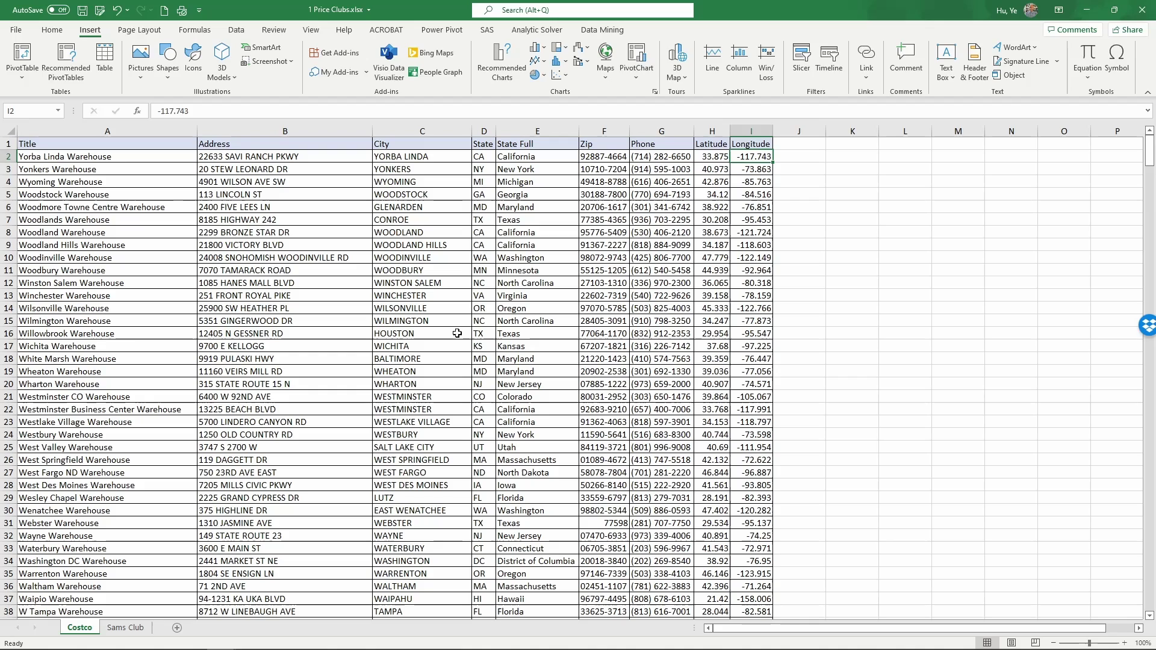
Insert a PivotTable from the Costco data on a new worksheet
left_click(485, 194)
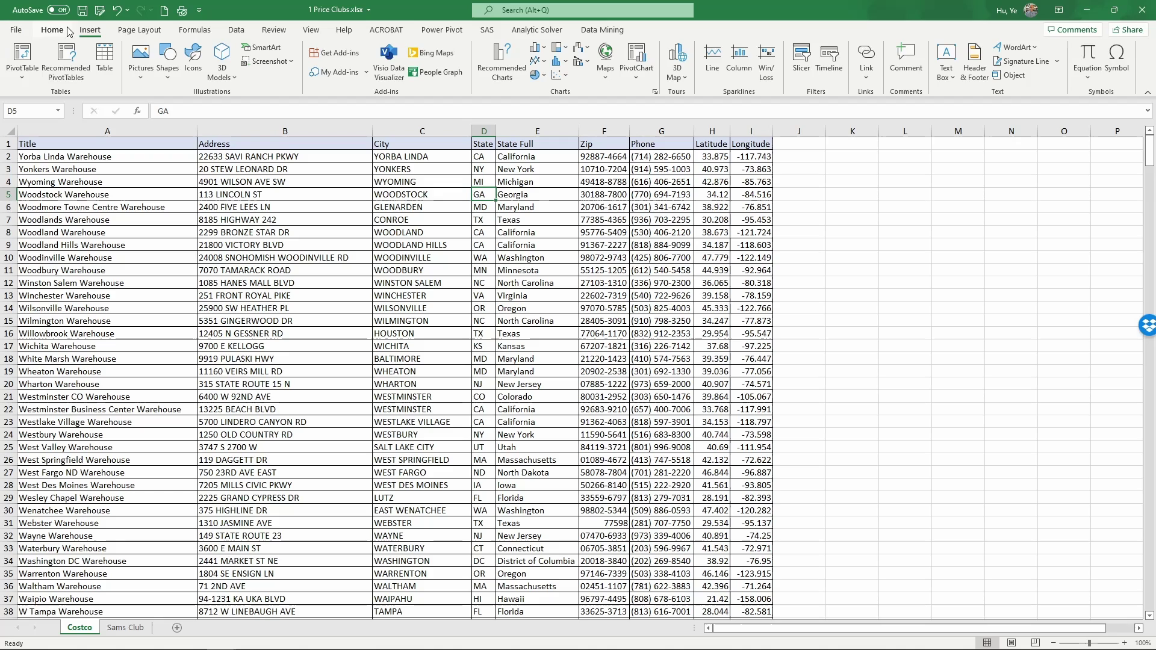
left_click(23, 60)
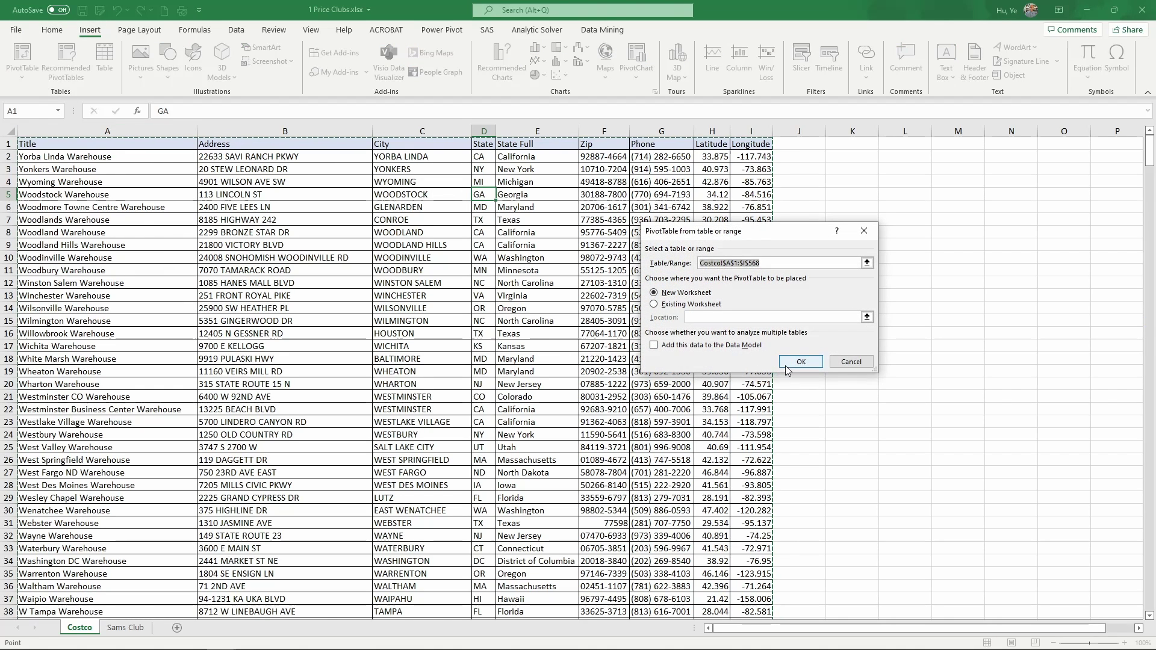
left_click(801, 361)
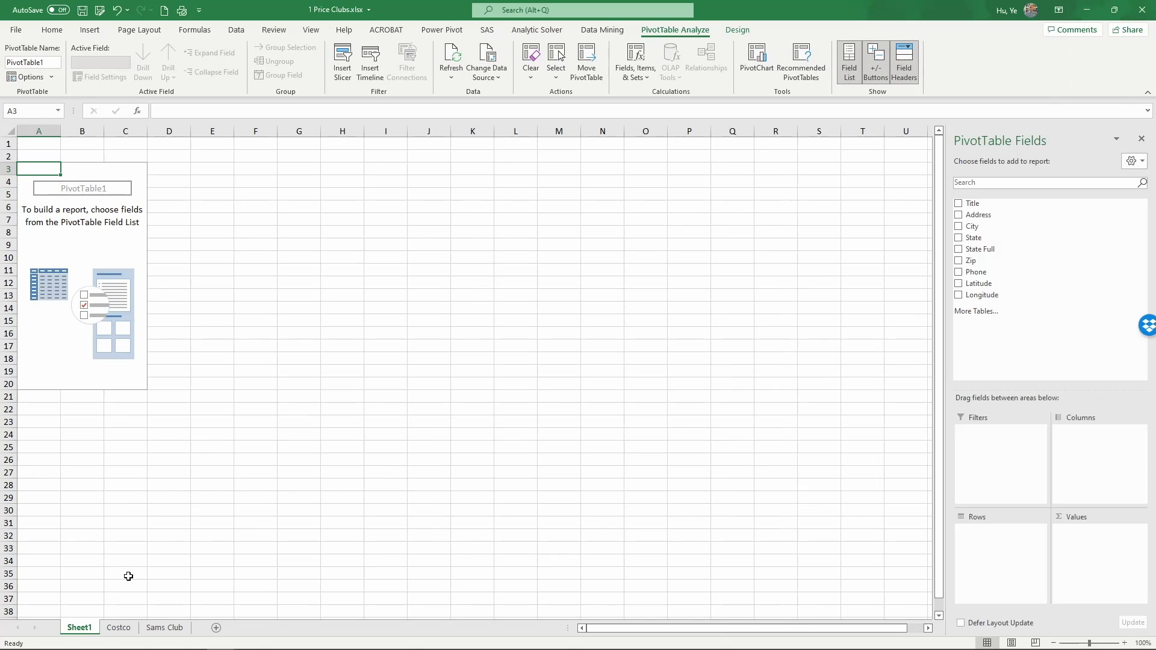
Rename the new Sheet1 to 'Costco Stores'
double_click(80, 629)
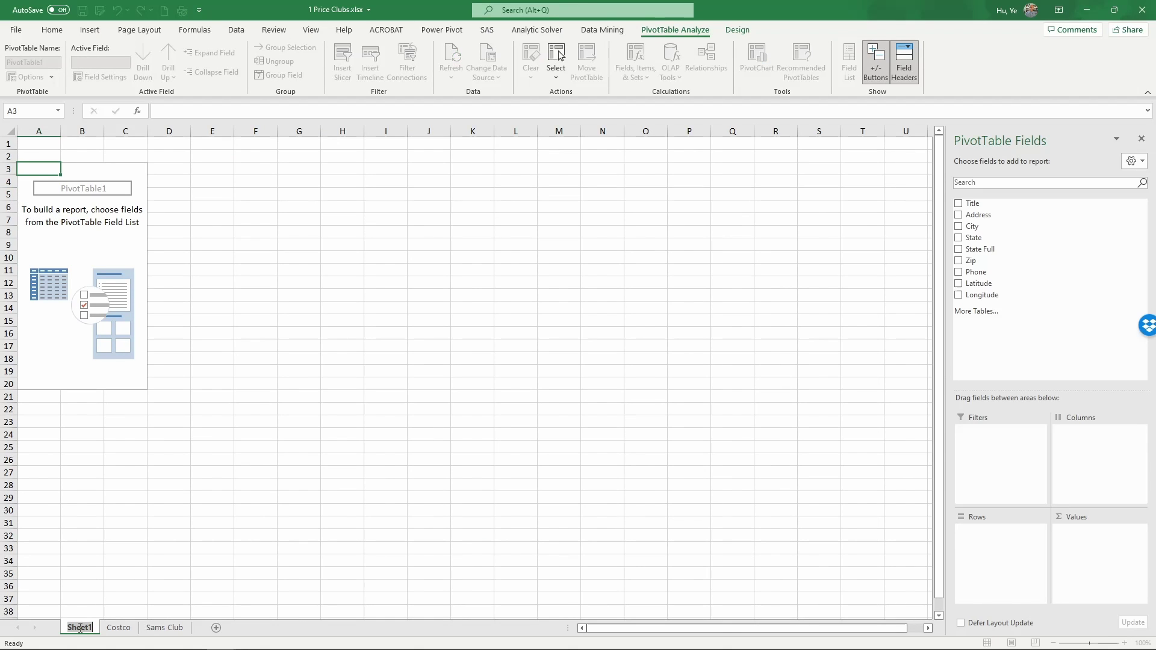
type("Cost")
key("BackSpace")
key("BackSpace")
key("BackSpace")
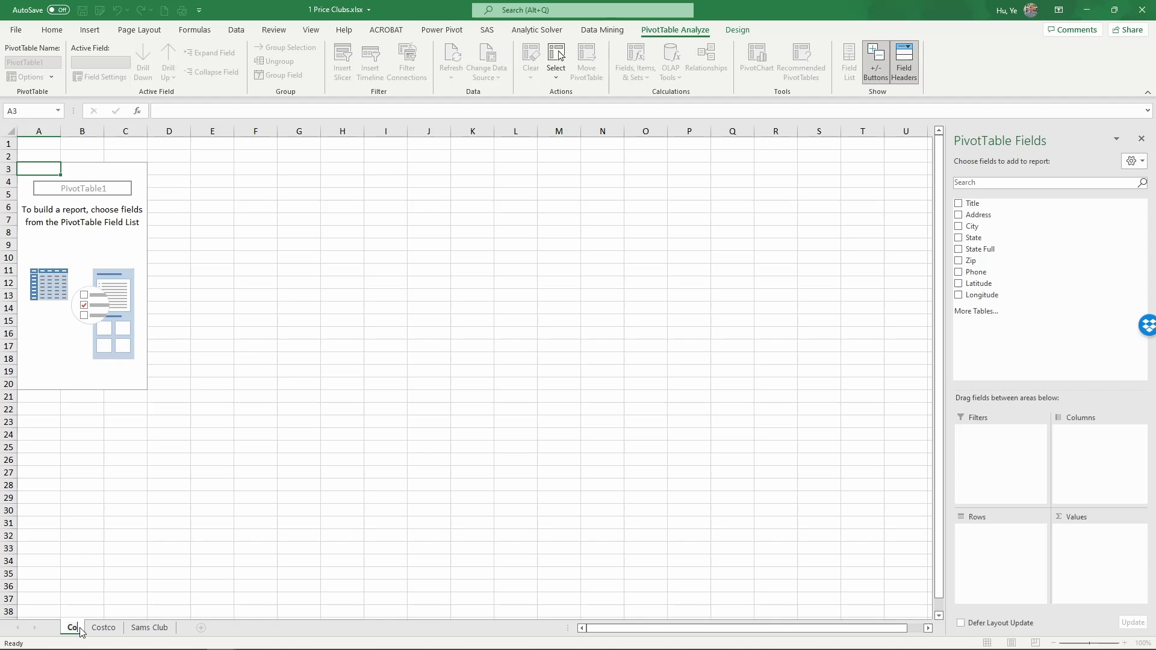
type("stco Sto")
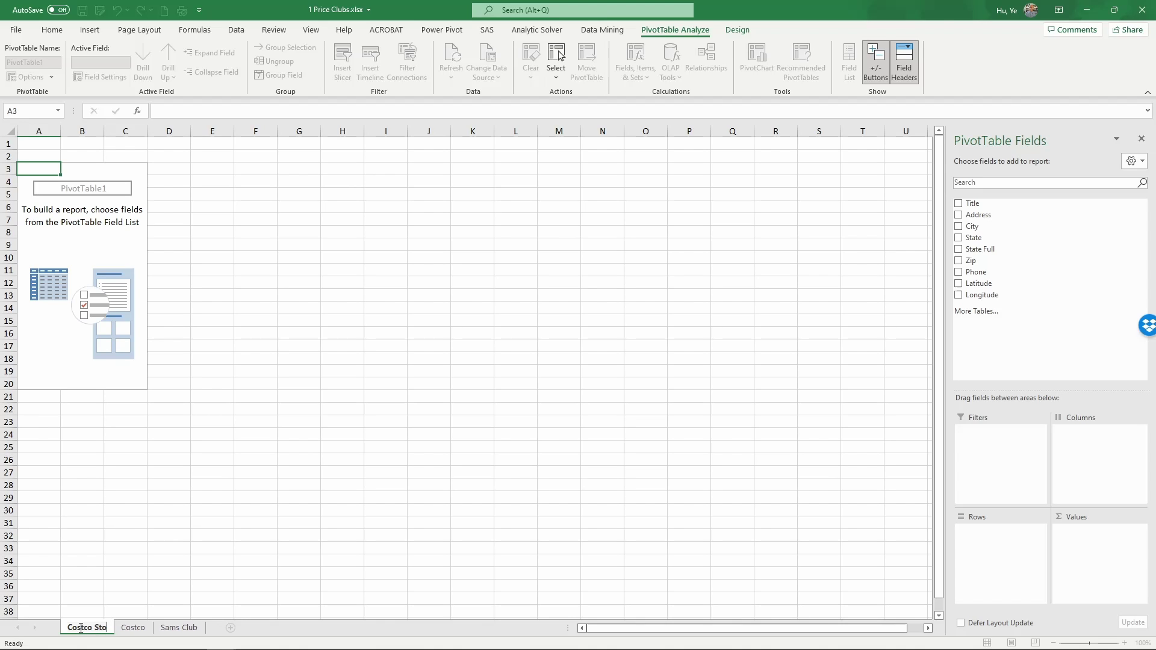
type("res")
key("Return")
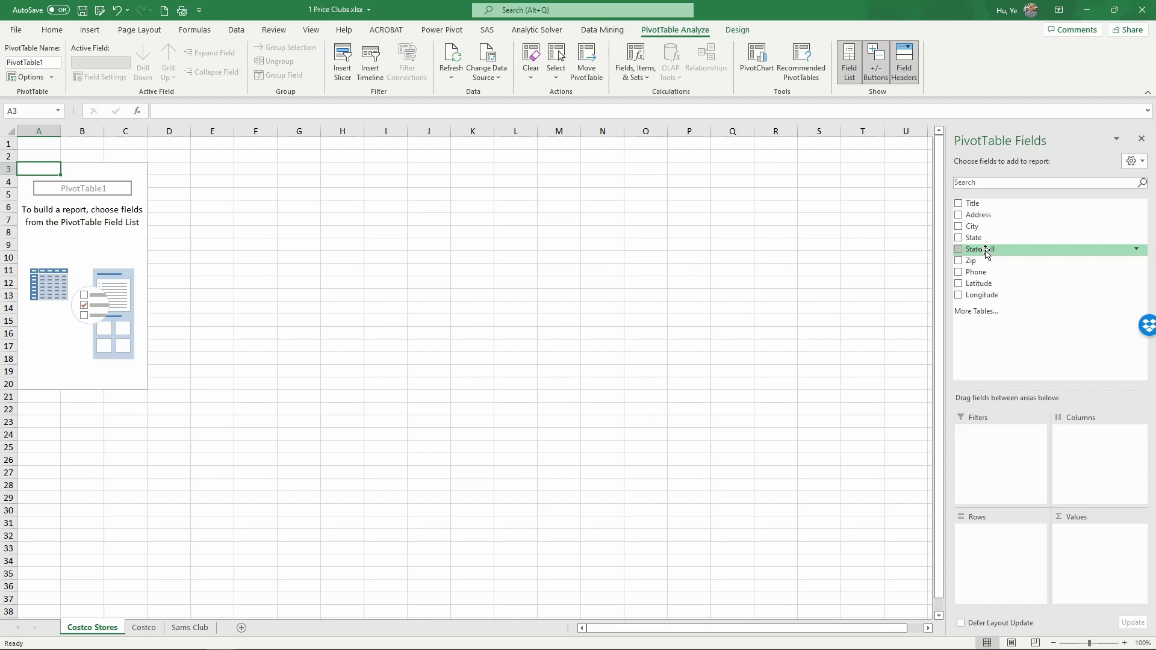
Put State Full in Rows and Title in Values, then select the state counts from Alabama
mouse_move(986, 251)
left_mouse_down()
mouse_move(1005, 398)
mouse_move(1002, 548)
left_mouse_up()
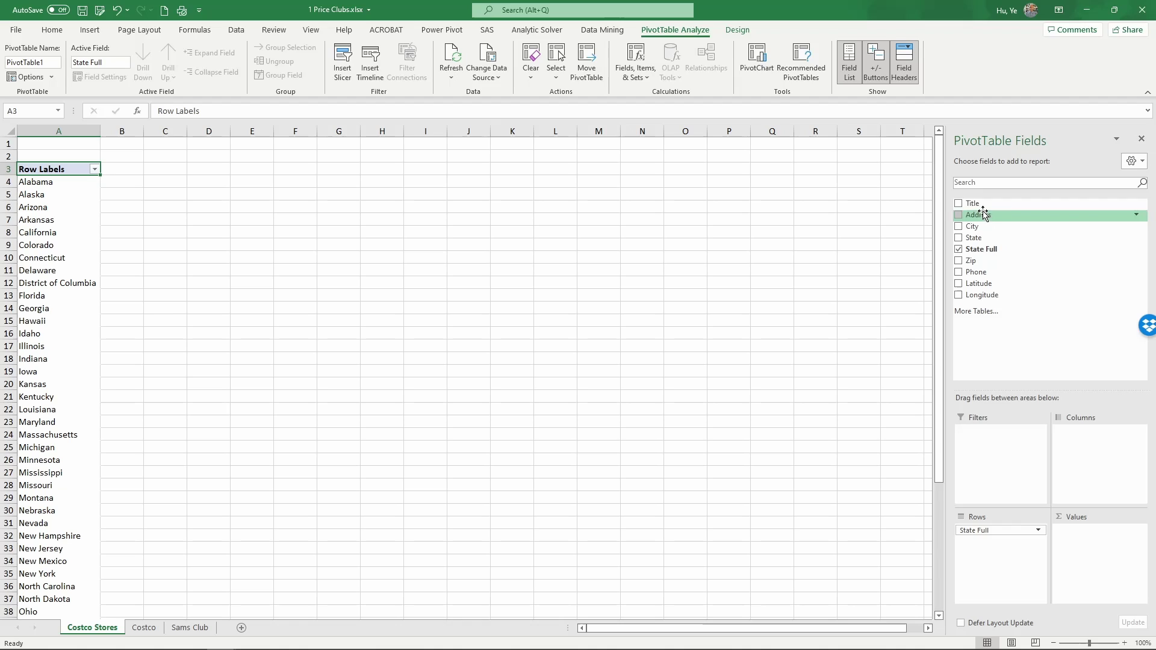
left_click_drag(986, 204, 1091, 536)
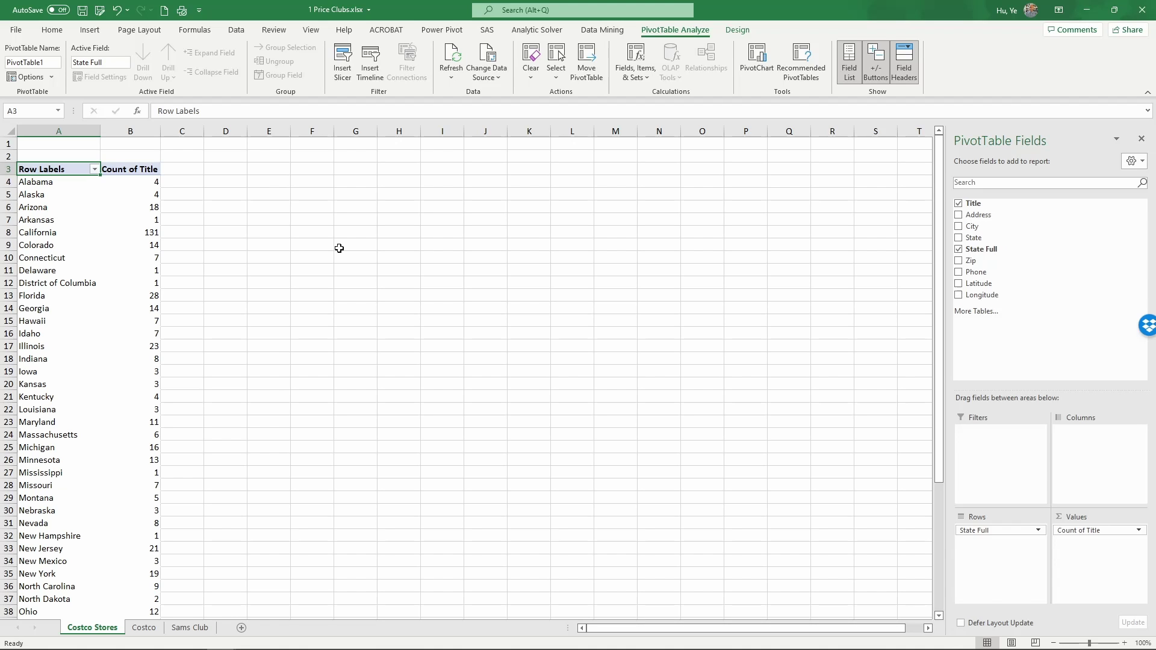
scroll(339, 248, "down", 3)
scroll(339, 248, "down", 1)
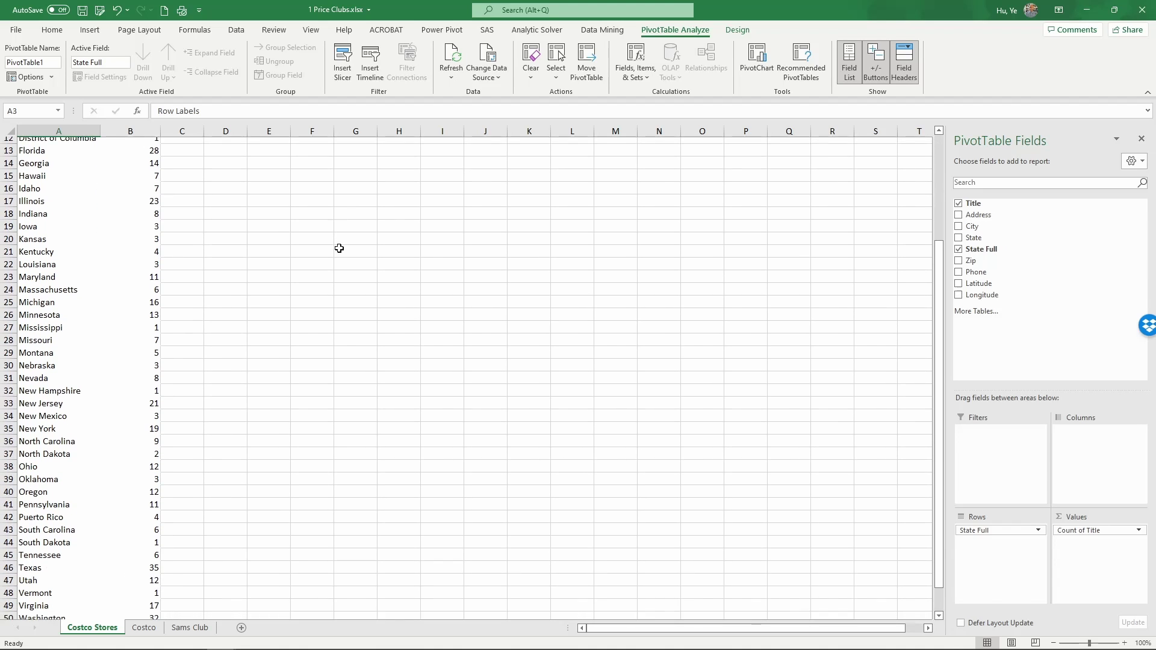
scroll(339, 248, "down", 1)
scroll(339, 248, "down", 1)
scroll(339, 248, "up", 6)
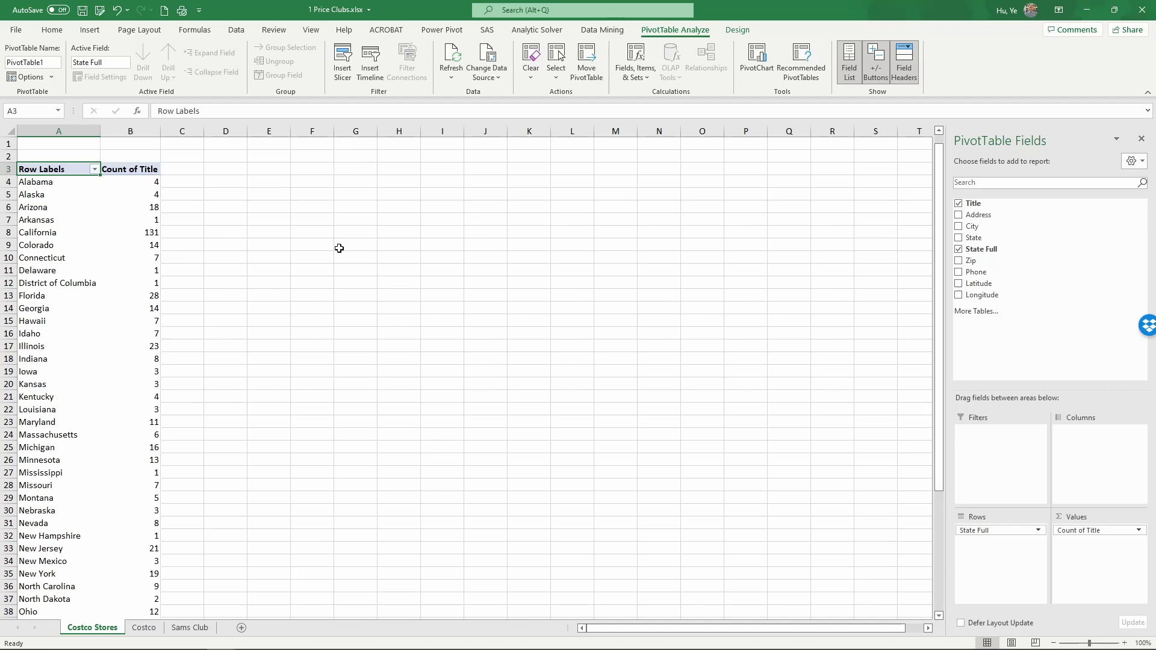
mouse_move(57, 182)
left_mouse_down()
mouse_move(122, 181)
mouse_move(130, 623)
left_mouse_up()
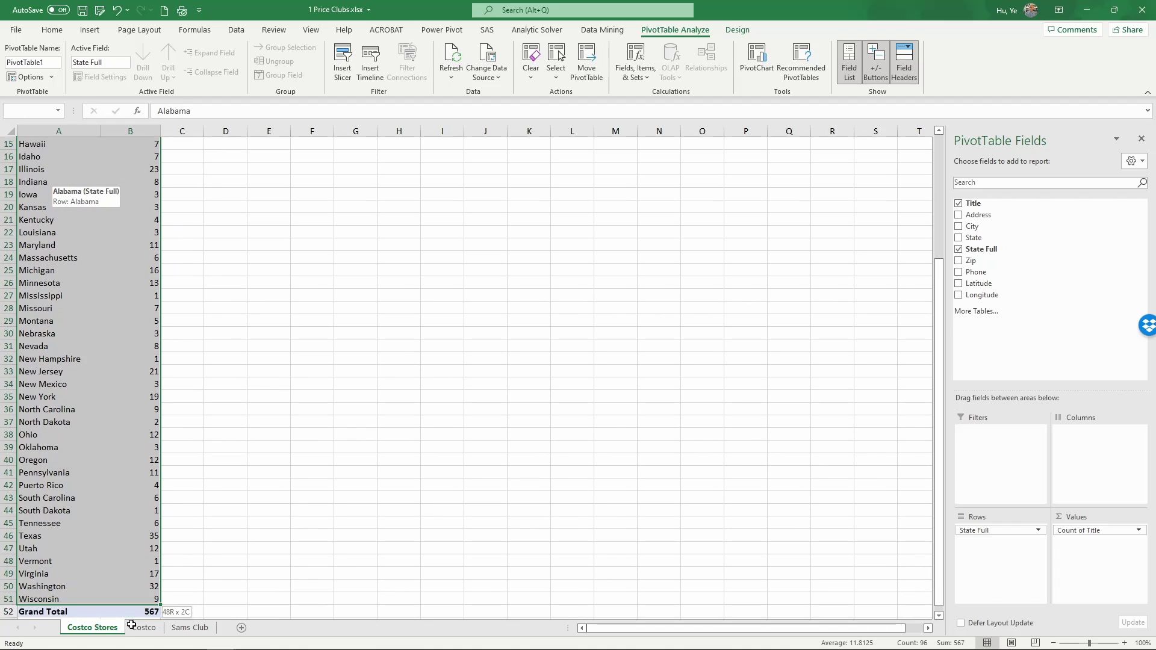
Copy the pivot's state names and counts and paste them as values at D4
left_click_drag(129, 623, 129, 587)
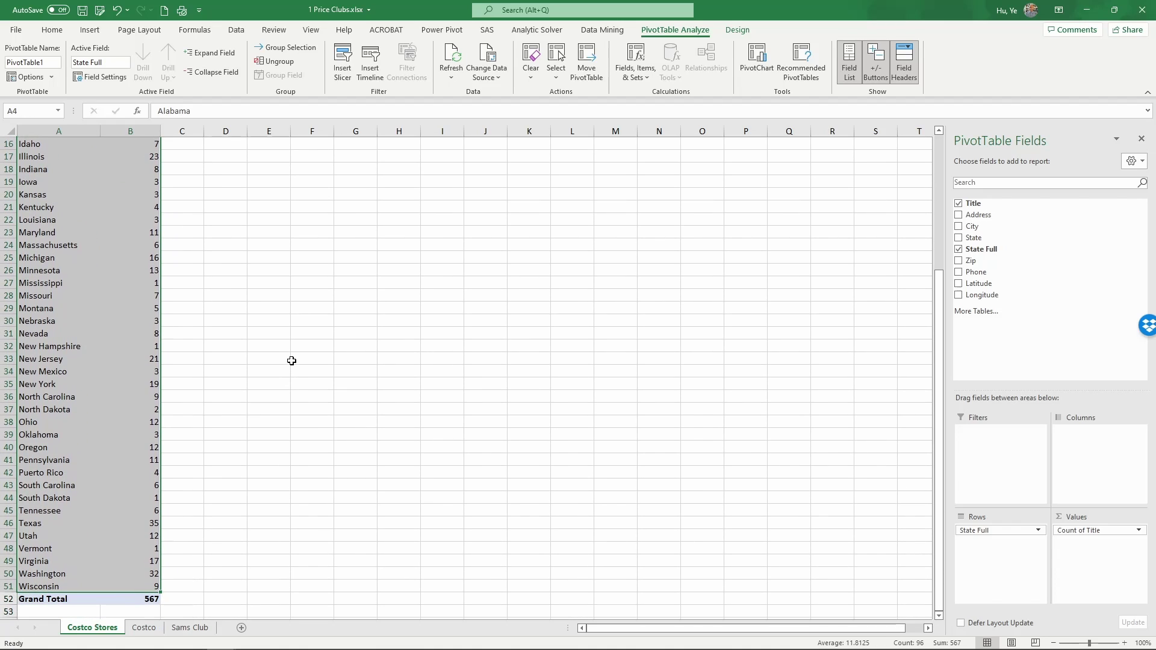
scroll(291, 360, "up", 1)
scroll(292, 360, "up", 4)
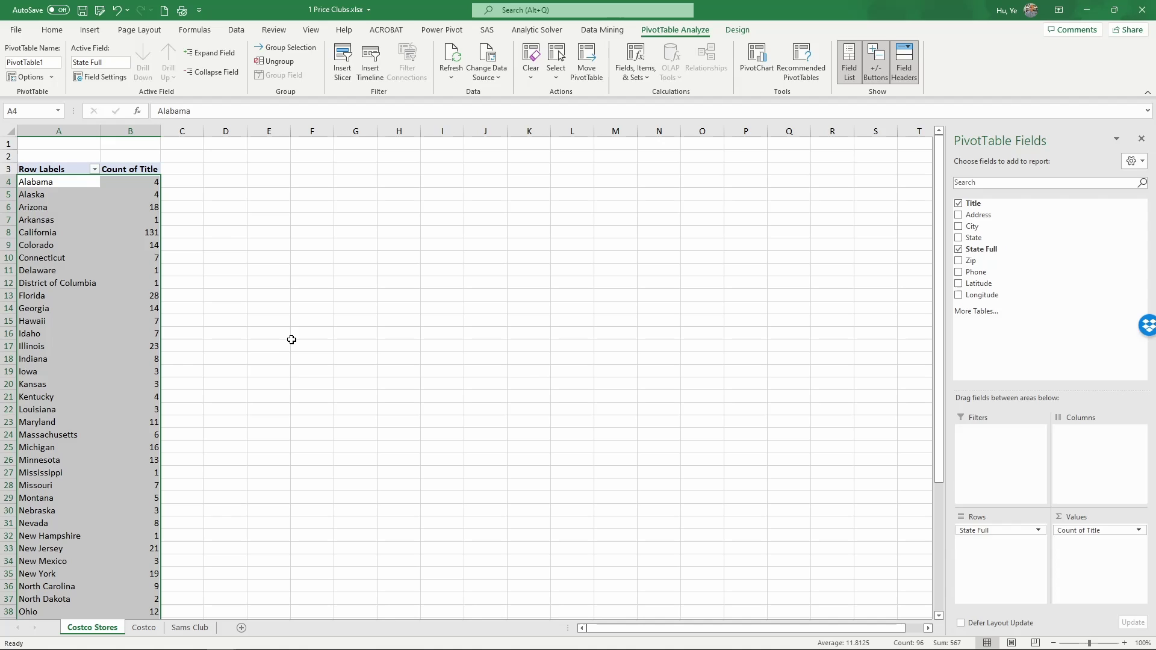
key("ctrl+c")
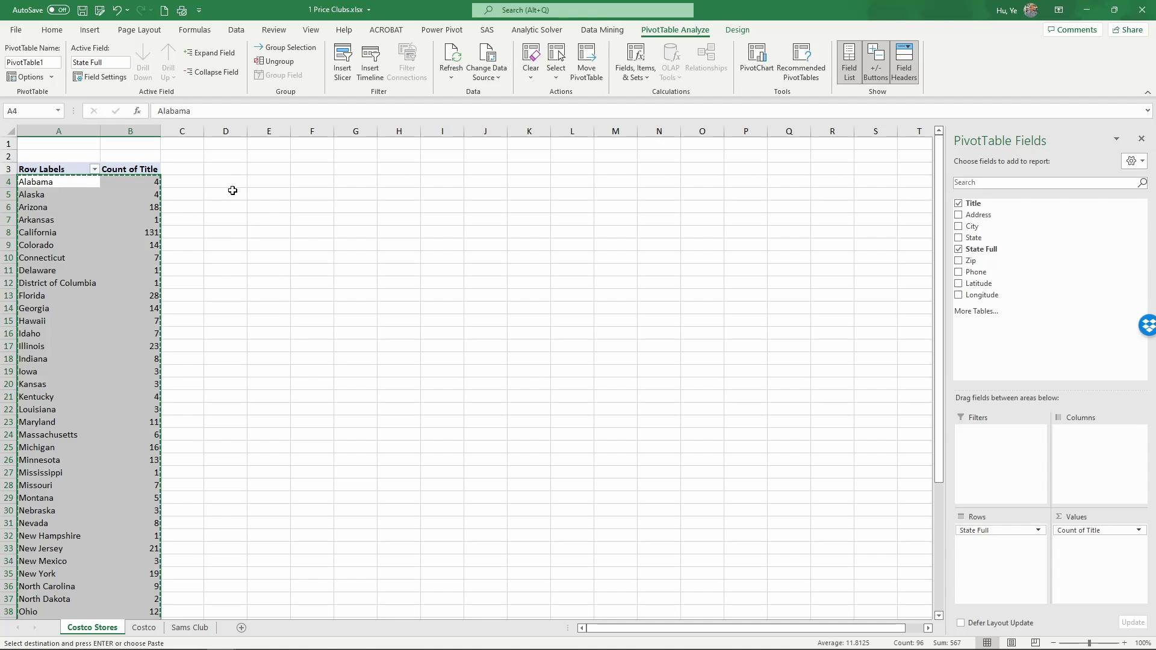
right_click(231, 186)
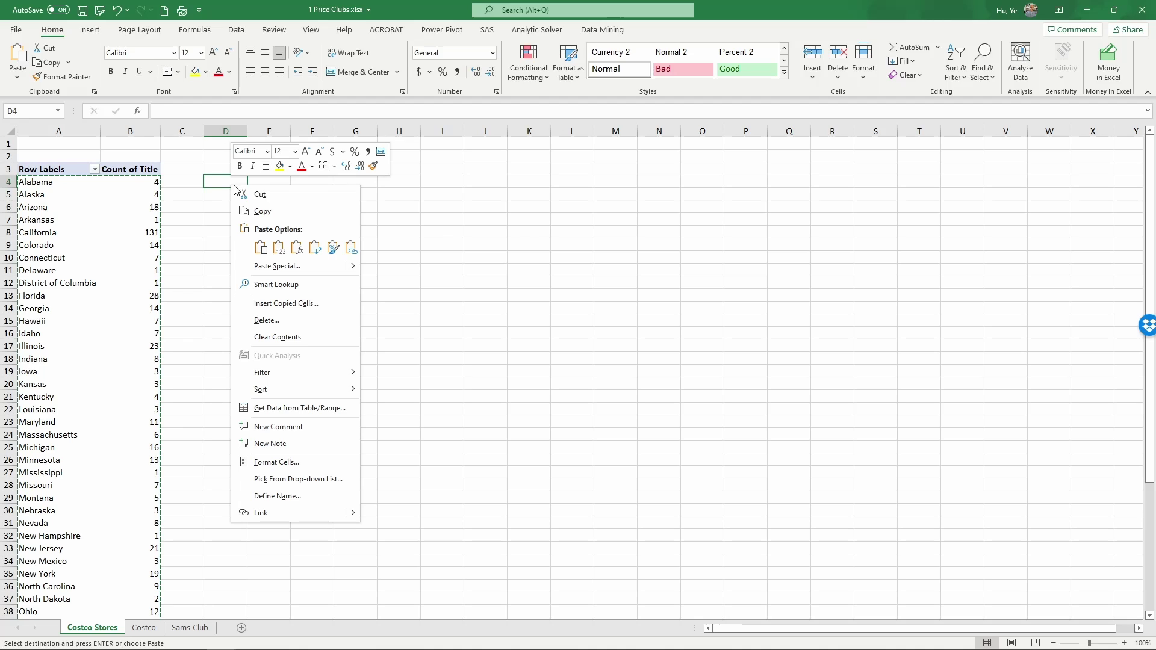
left_click(279, 247)
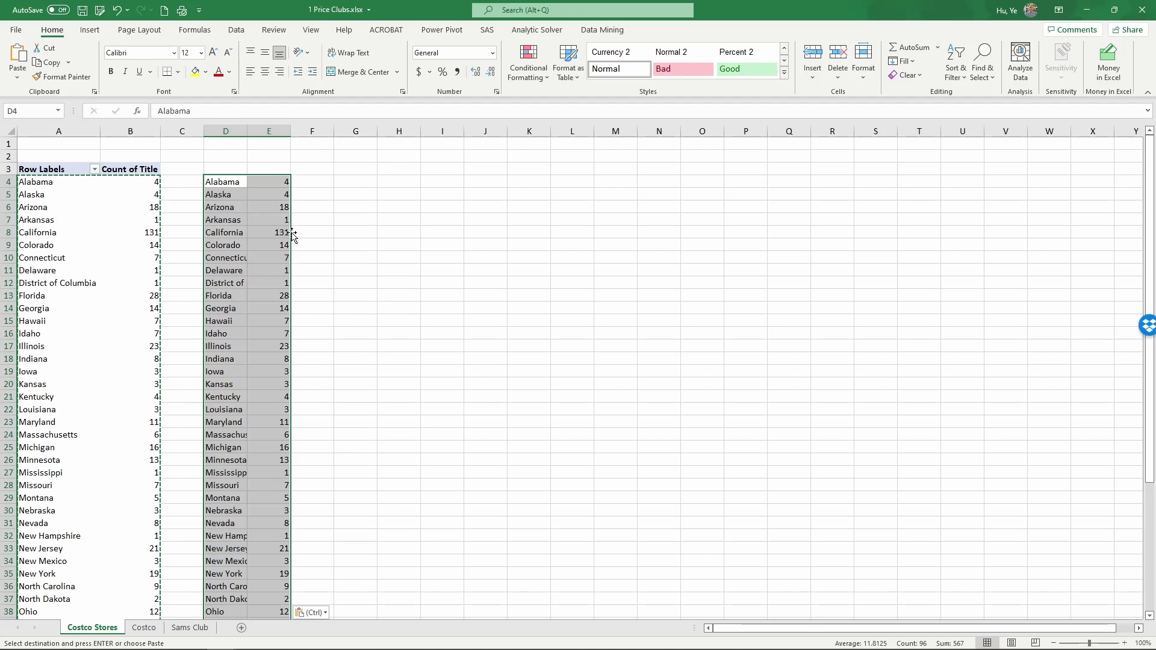
left_click(373, 210)
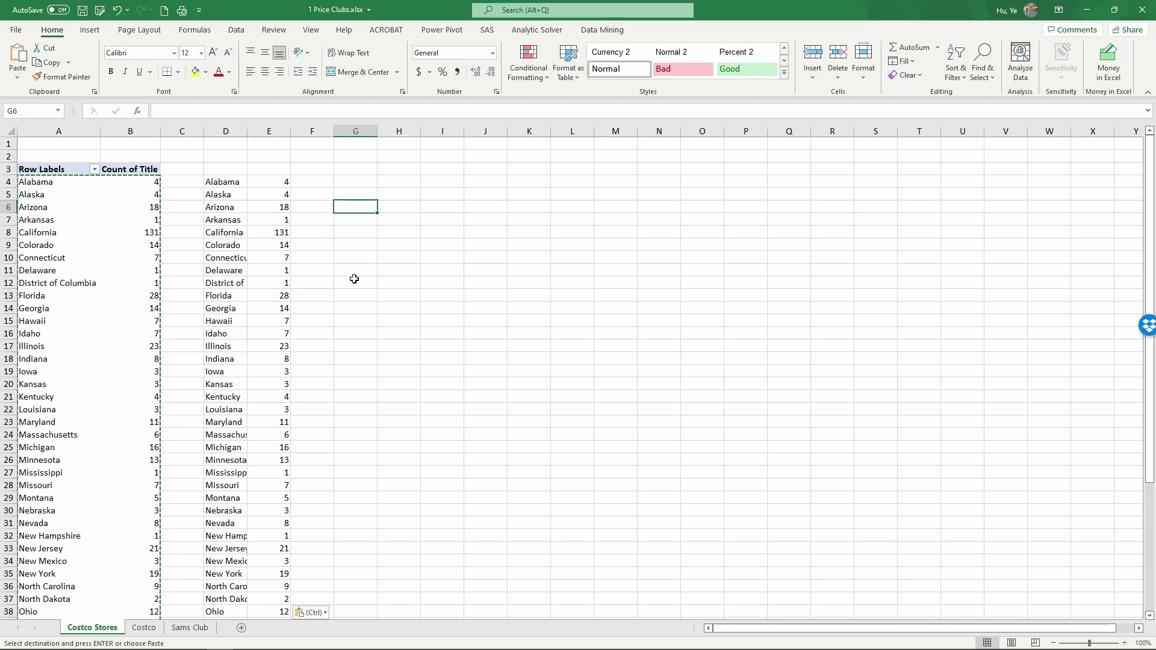
left_click(227, 181)
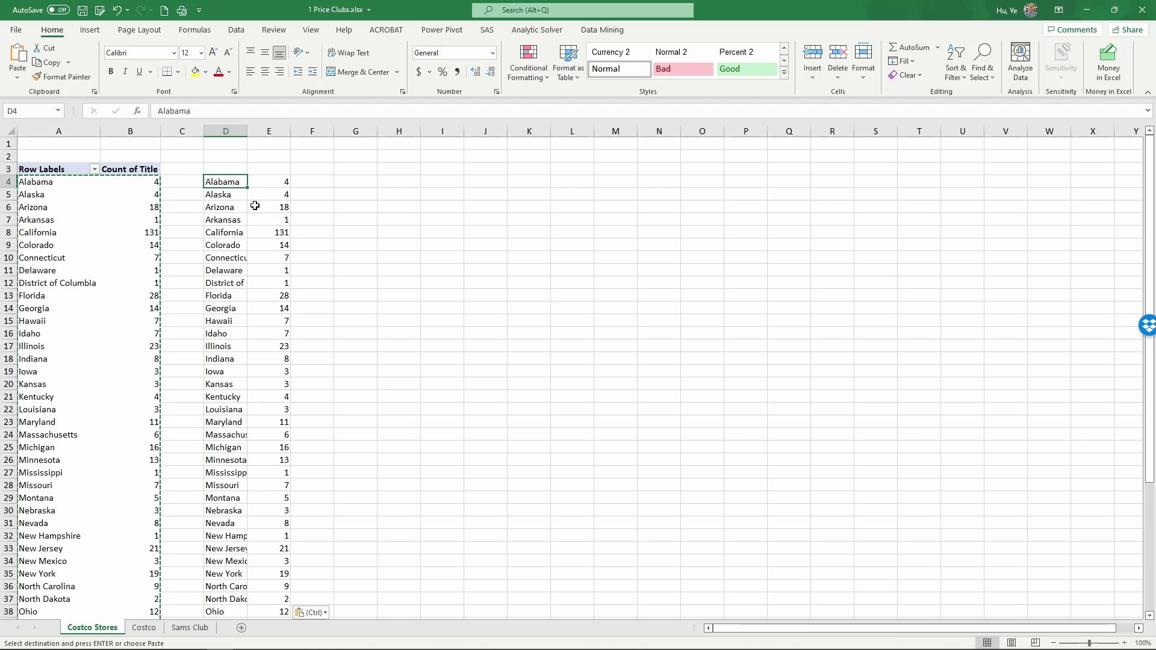
Select the copied D4:E51 range and insert a Filled Map chart from it
key("shift+Right")
key("ctrl+shift+Down")
scroll(255, 206, "up", 4)
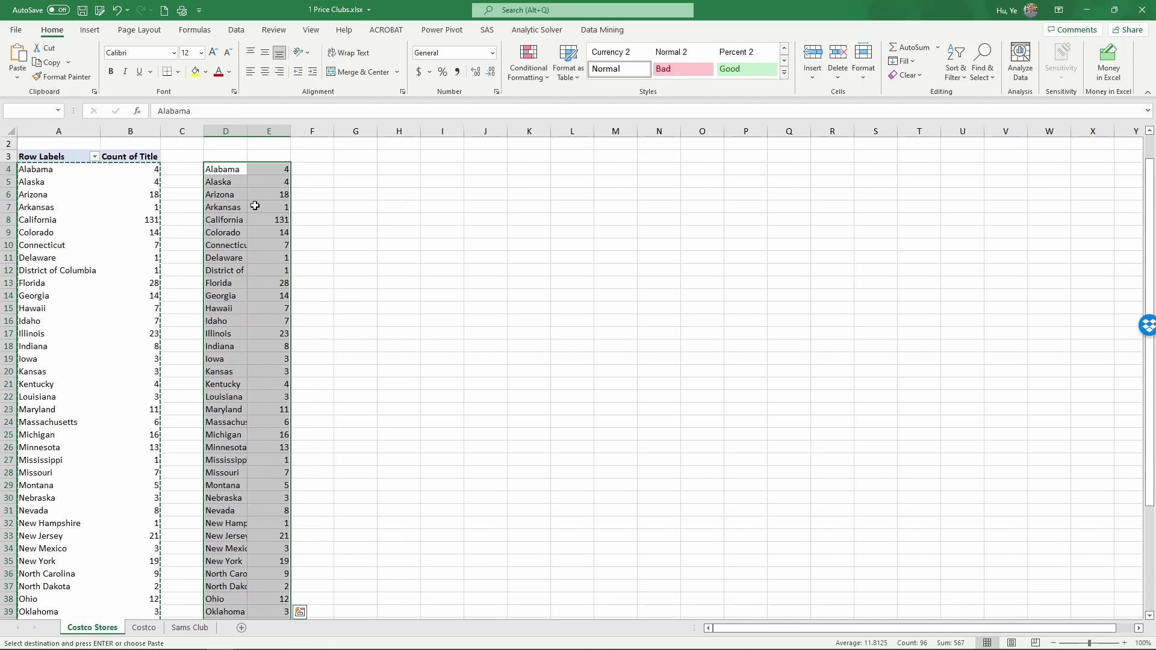
scroll(255, 206, "up", 1)
left_click(90, 30)
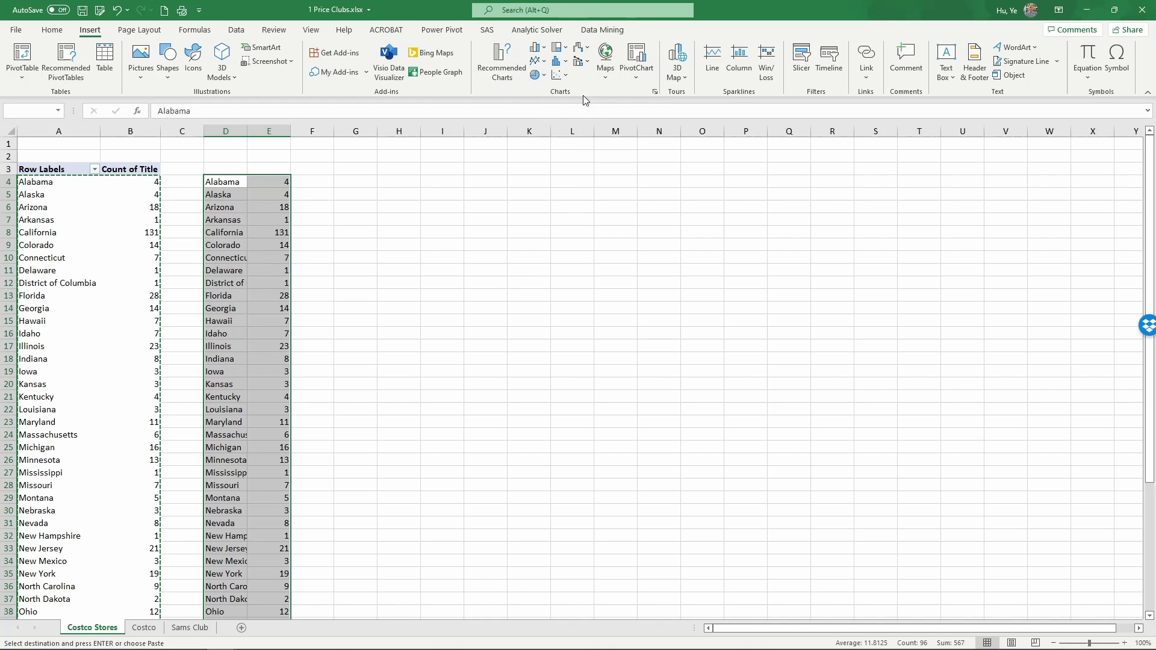
left_click(606, 55)
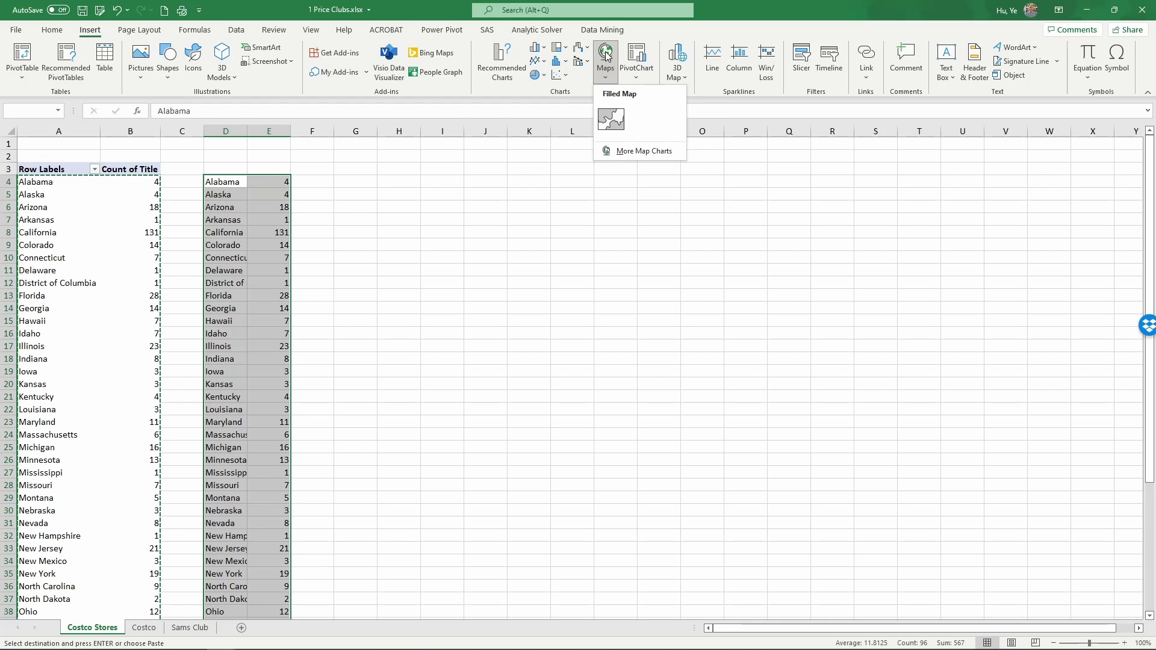
left_click(609, 119)
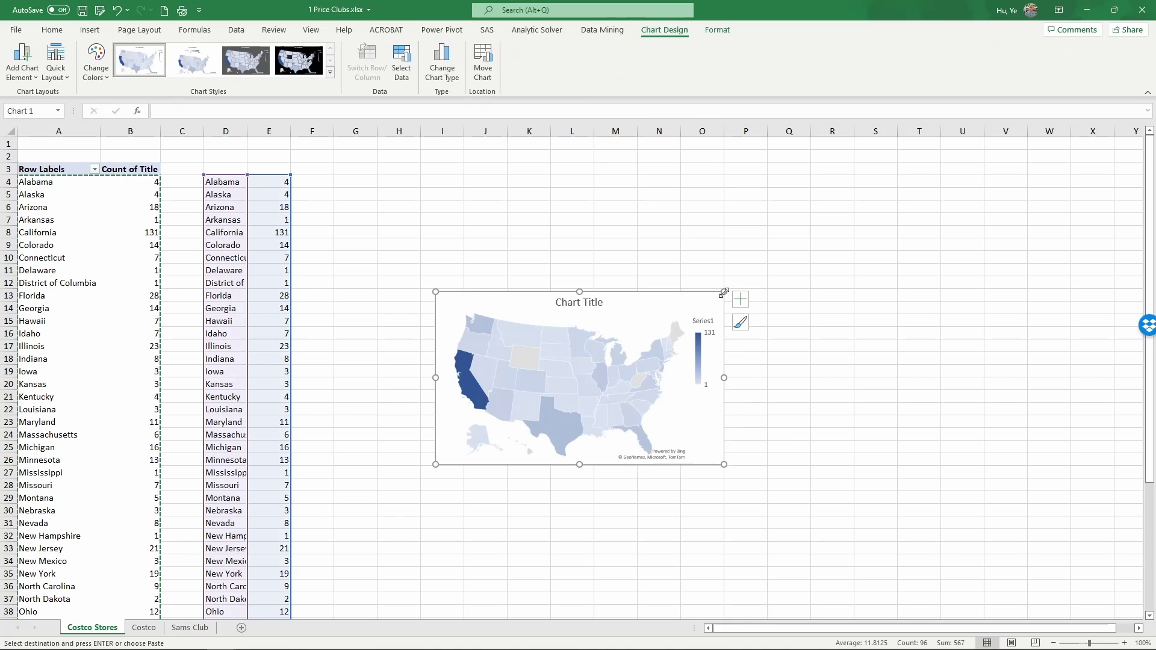
Drag the Costco map larger and set its chart title to 'Costco Stores'
left_click_drag(724, 292, 896, 170)
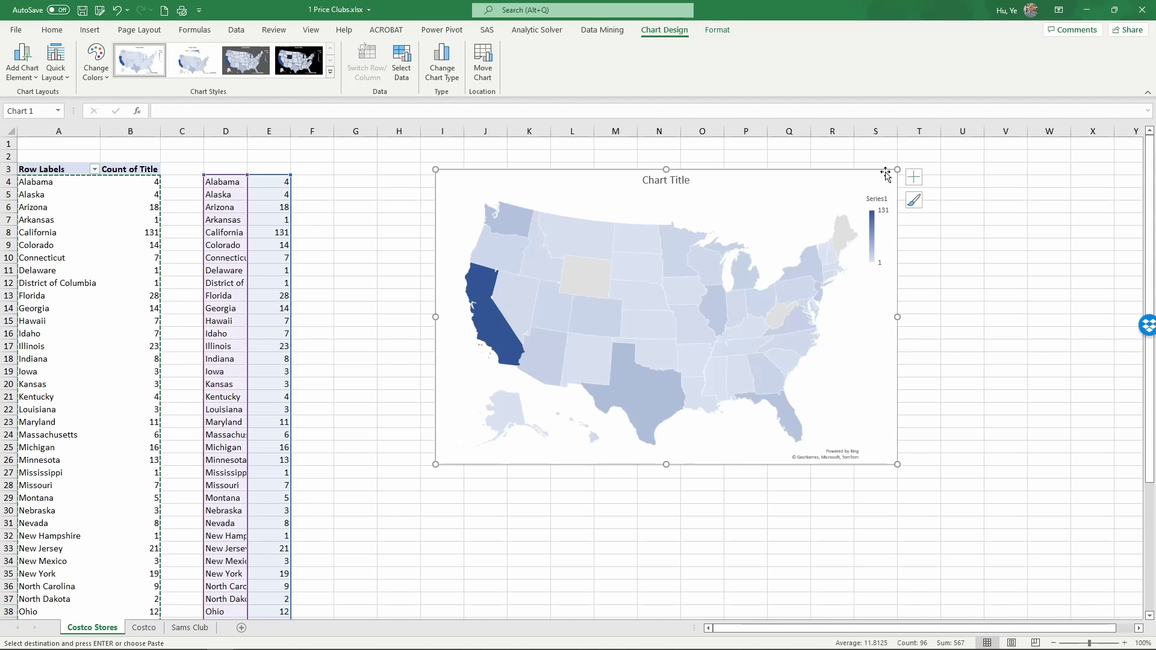
left_click(673, 182)
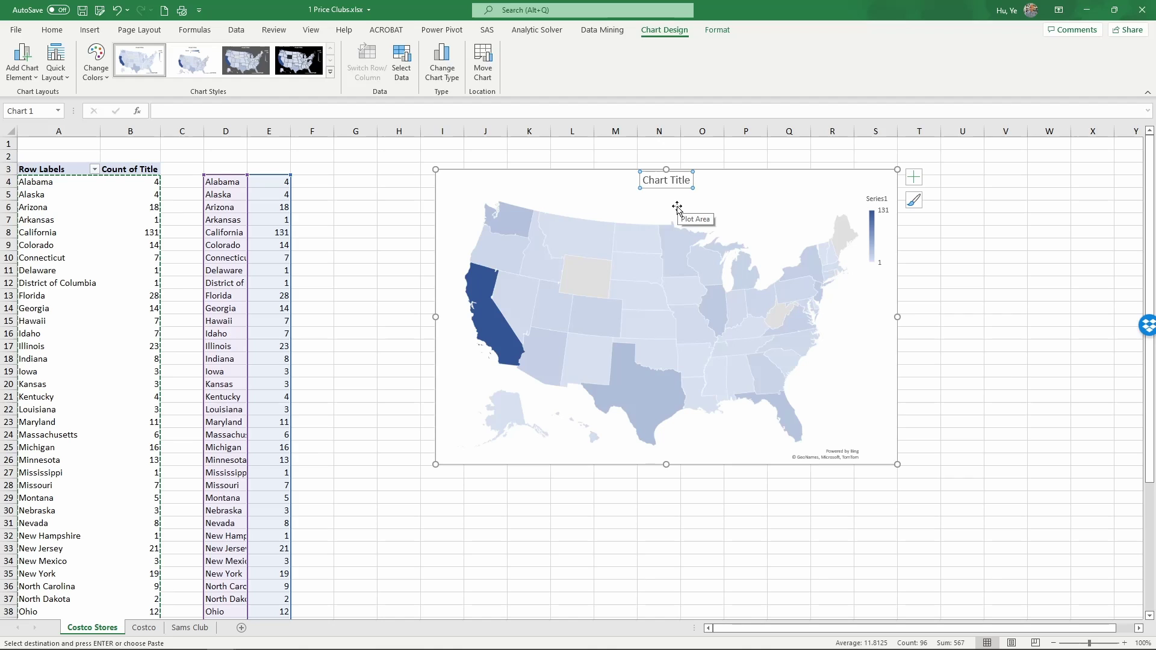
type("Co")
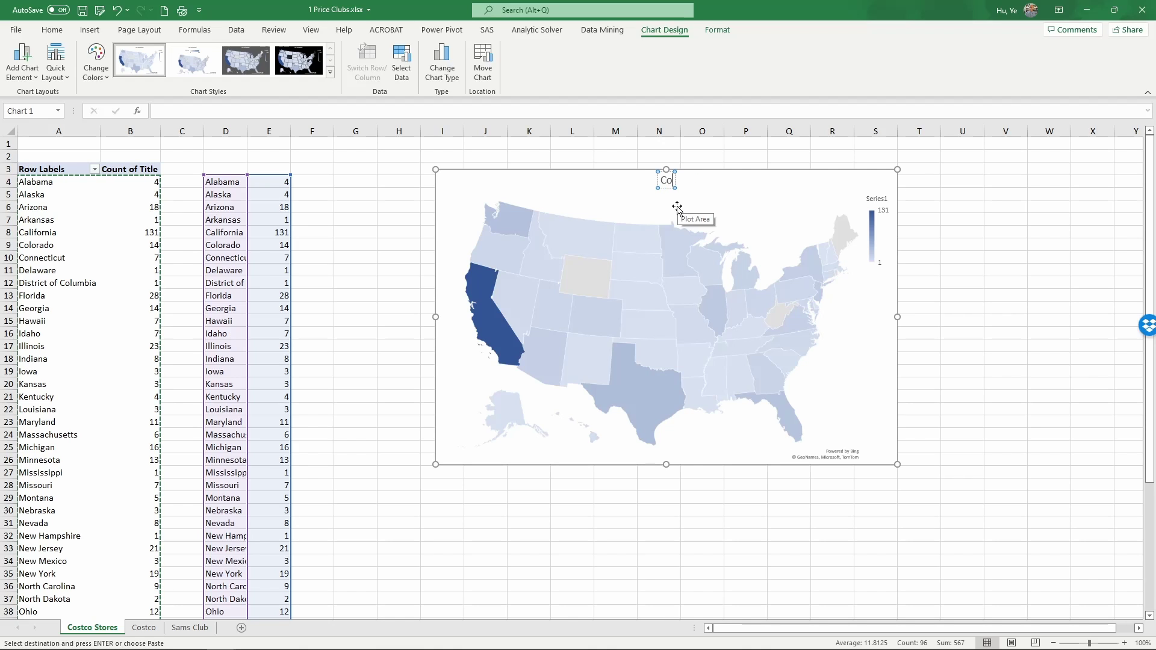
type("stco S")
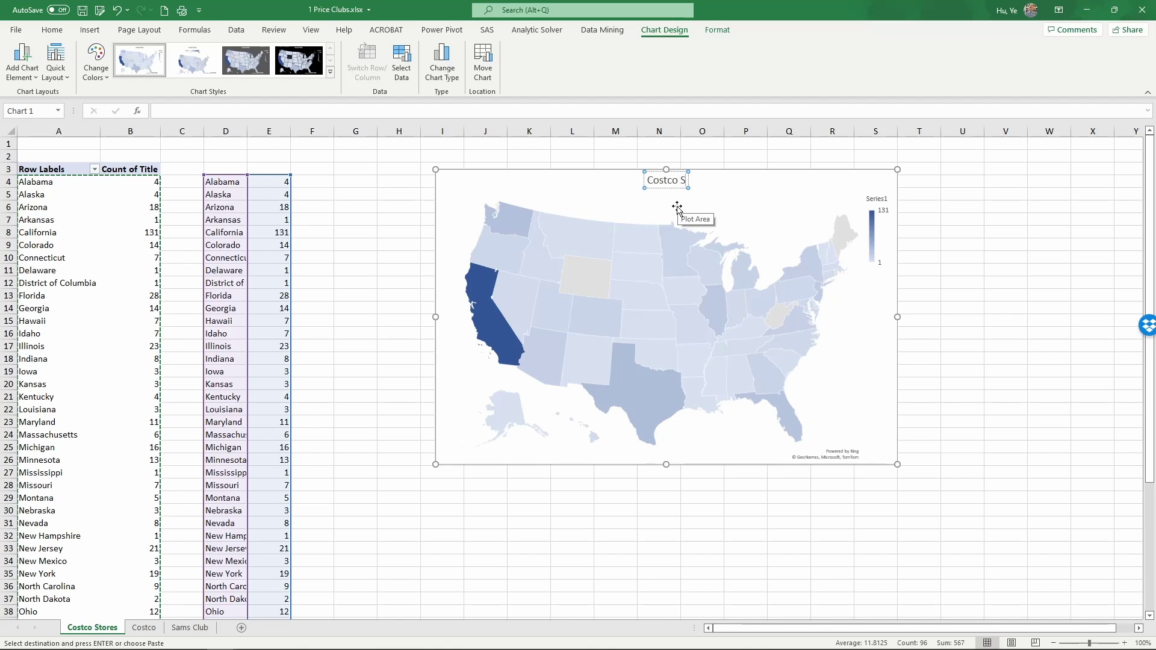
type("tores")
left_click(753, 191)
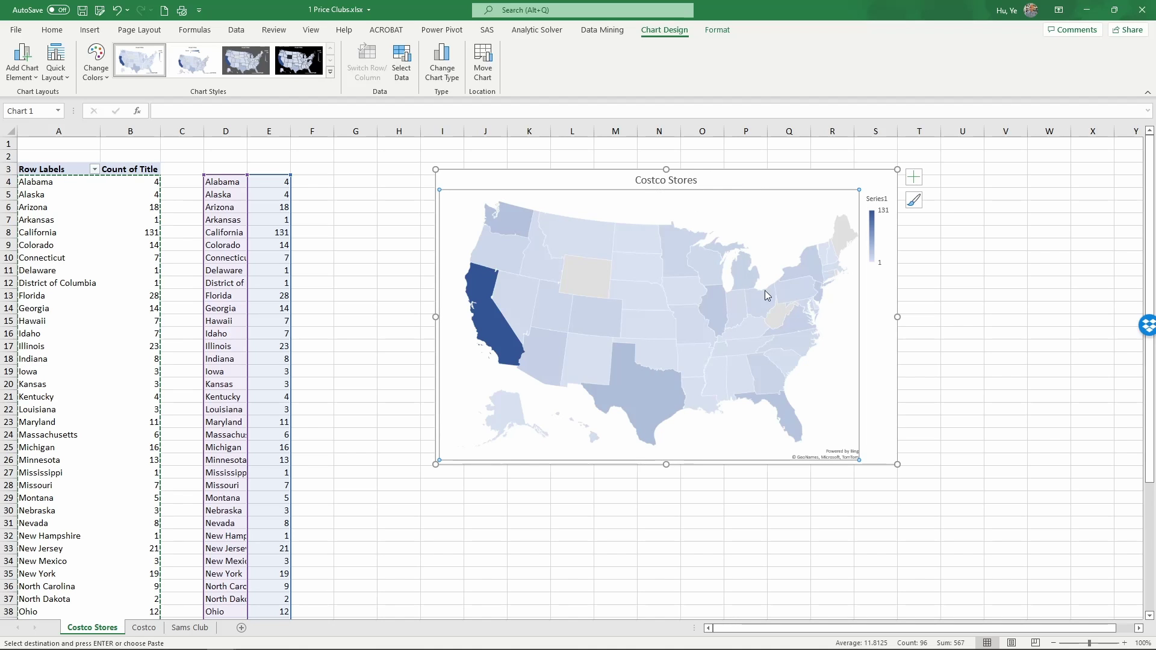
left_click(878, 344)
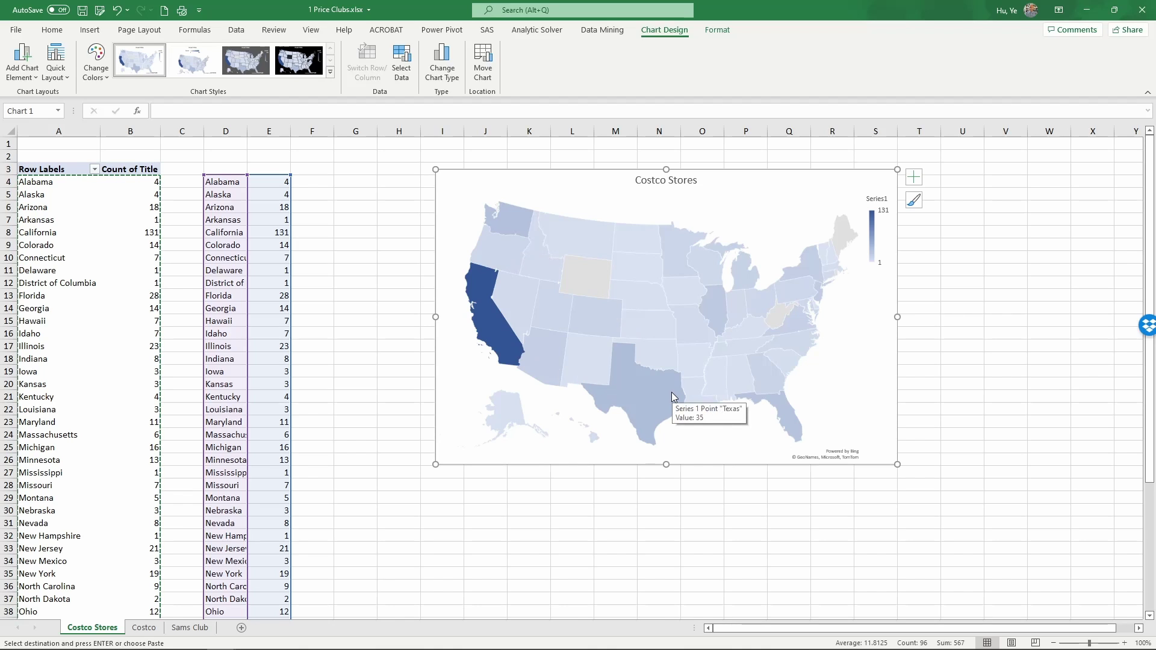
mouse_move(493, 316)
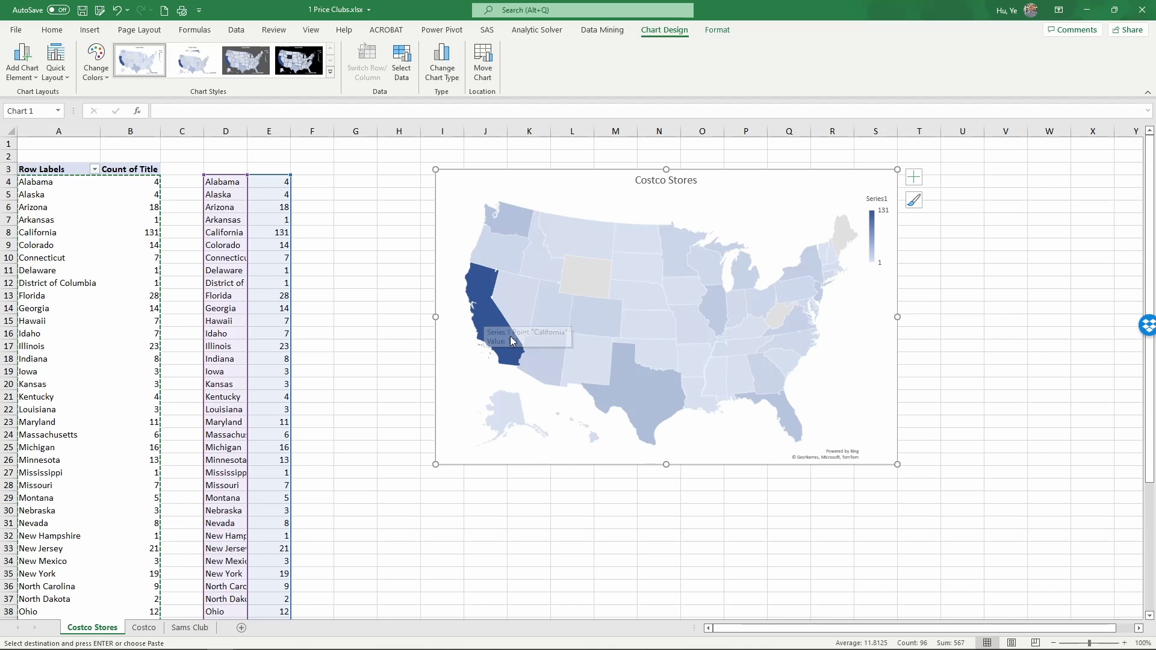
mouse_move(766, 377)
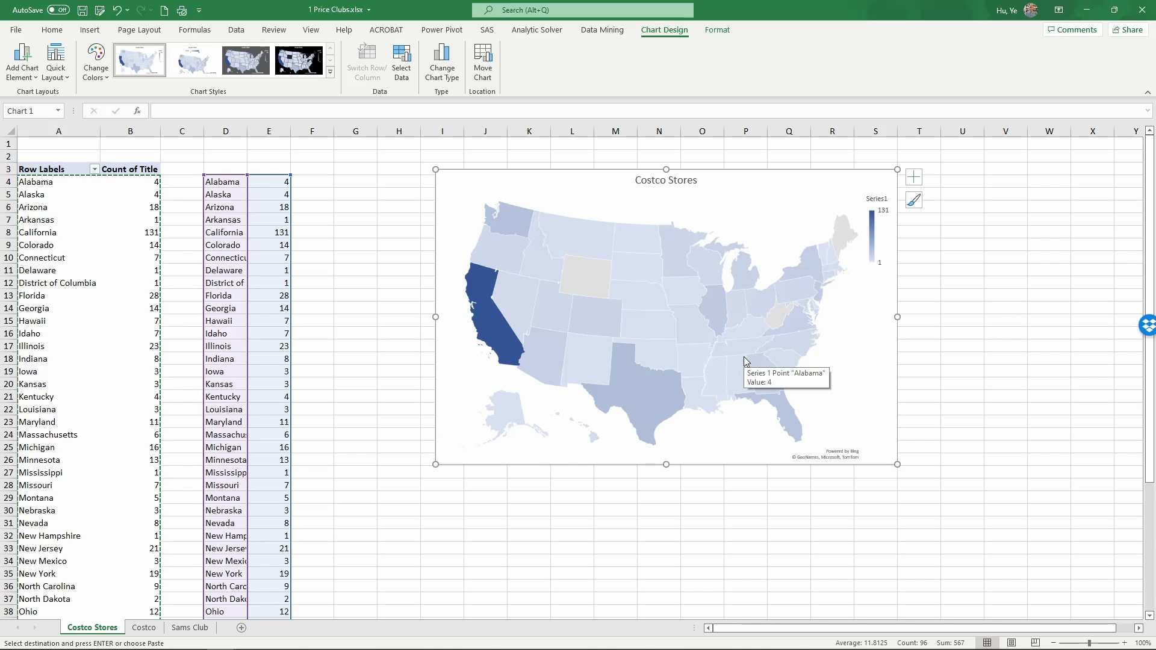
Add store-count data labels to the Costco map, then go to the Sams Club sheet
right_click(745, 360)
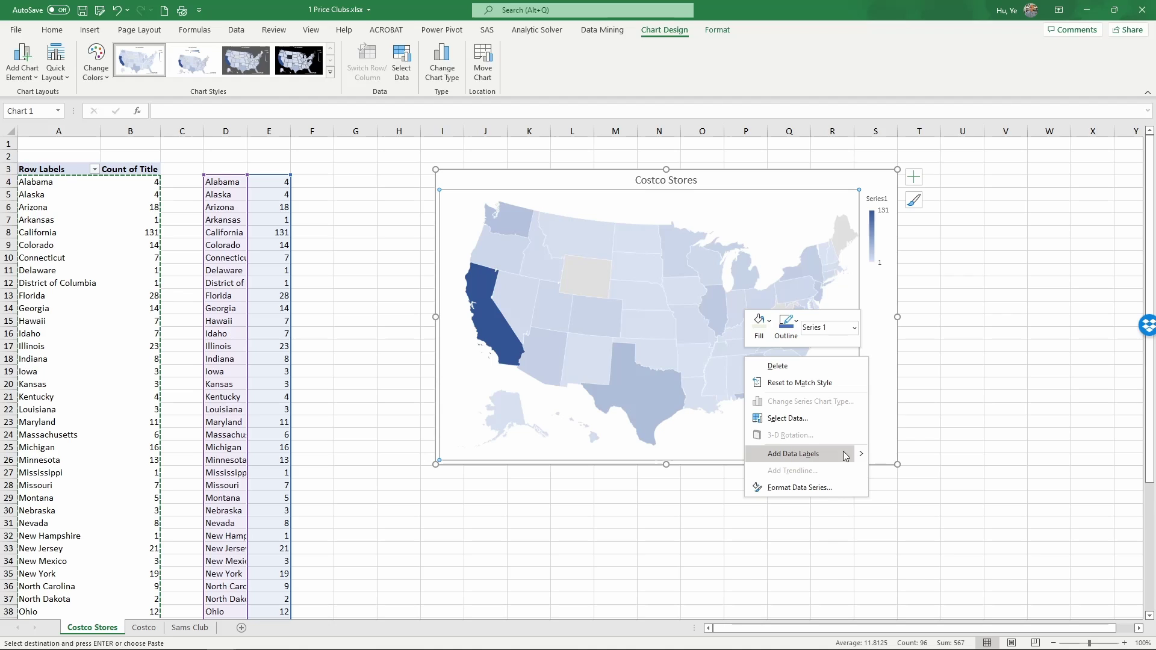
mouse_move(813, 453)
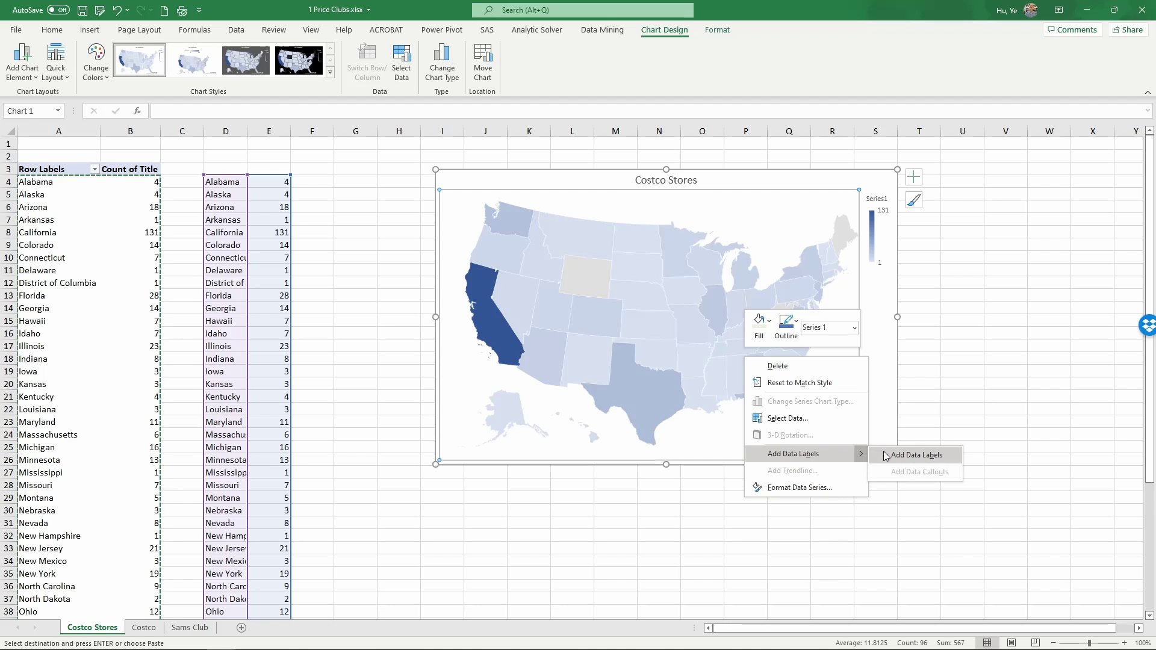
left_click(882, 455)
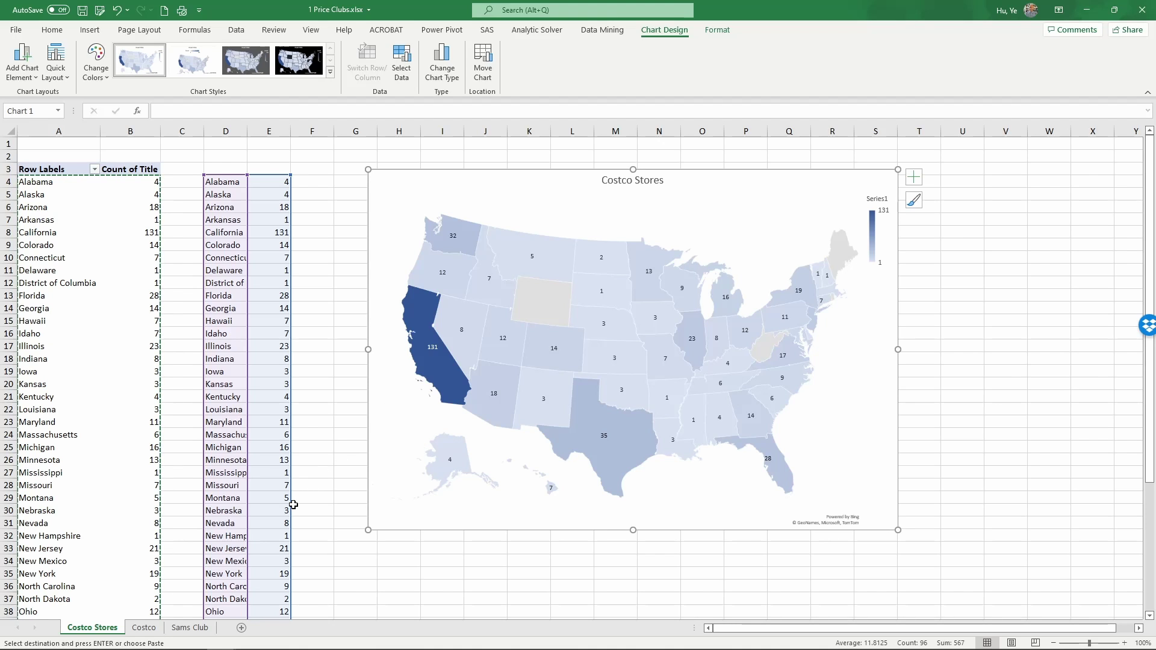
left_click(189, 627)
left_click(149, 158)
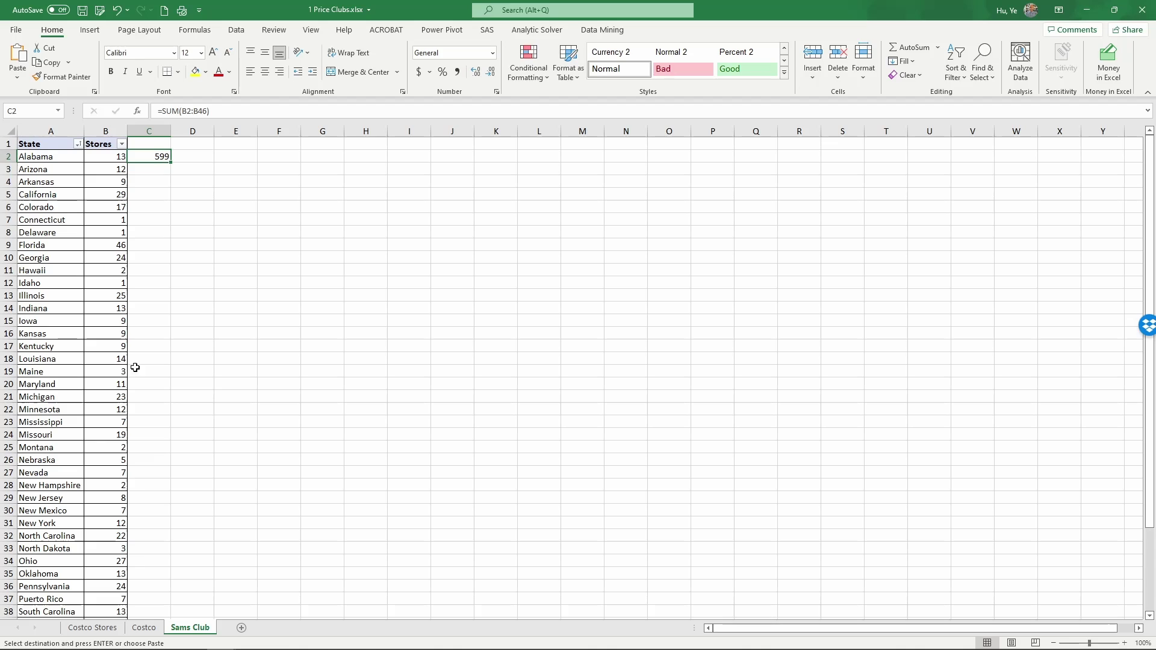
Select the Sams Club State and Stores range A2:B46
left_click(92, 627)
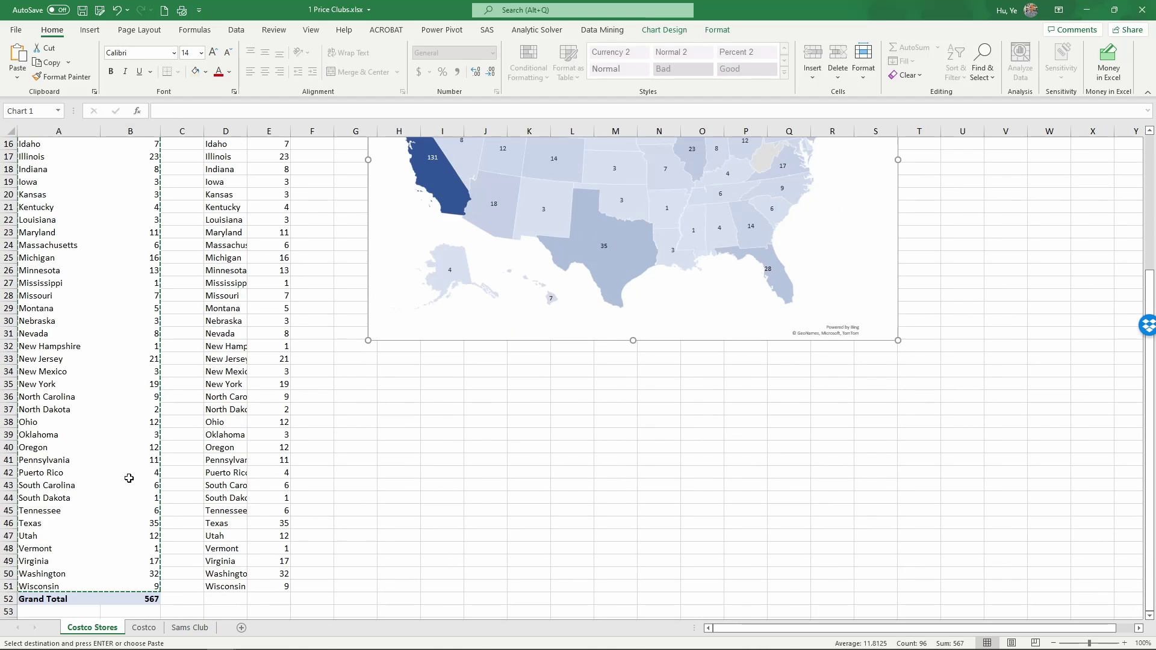
scroll(129, 477, "down", 2)
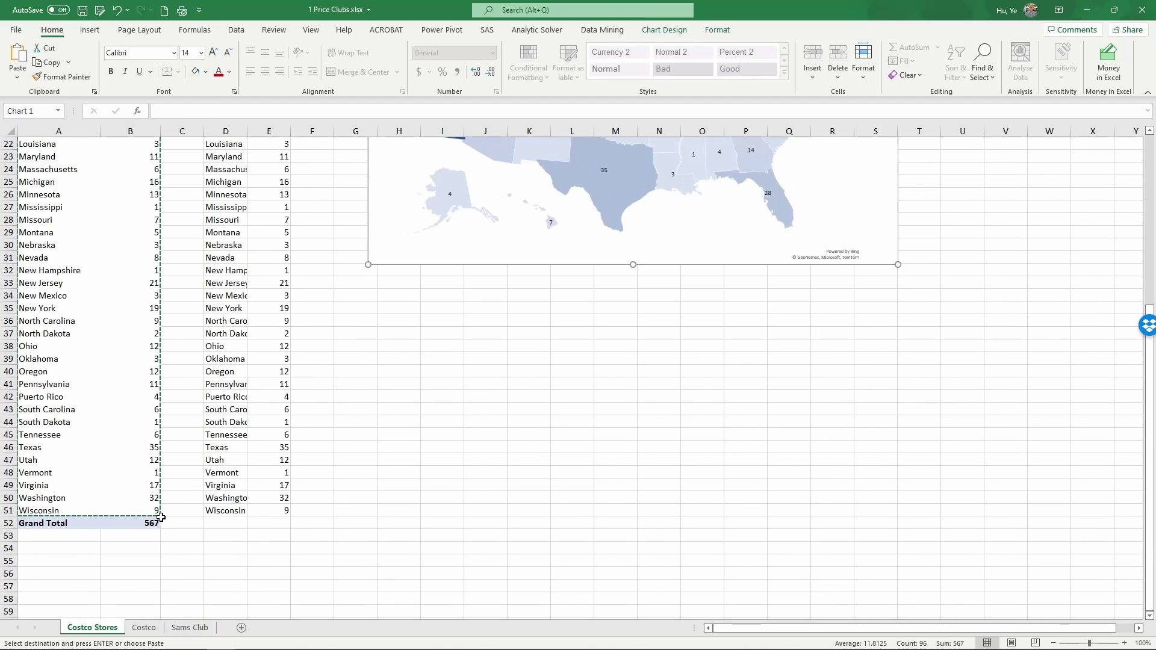
left_click(181, 629)
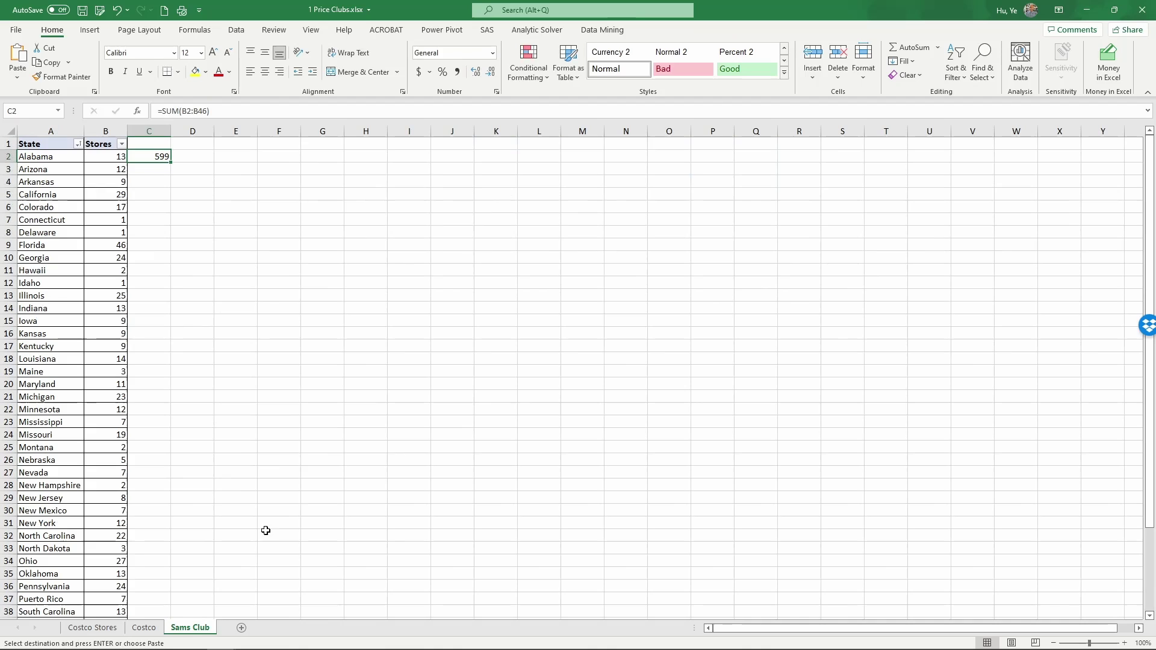
left_click(41, 153)
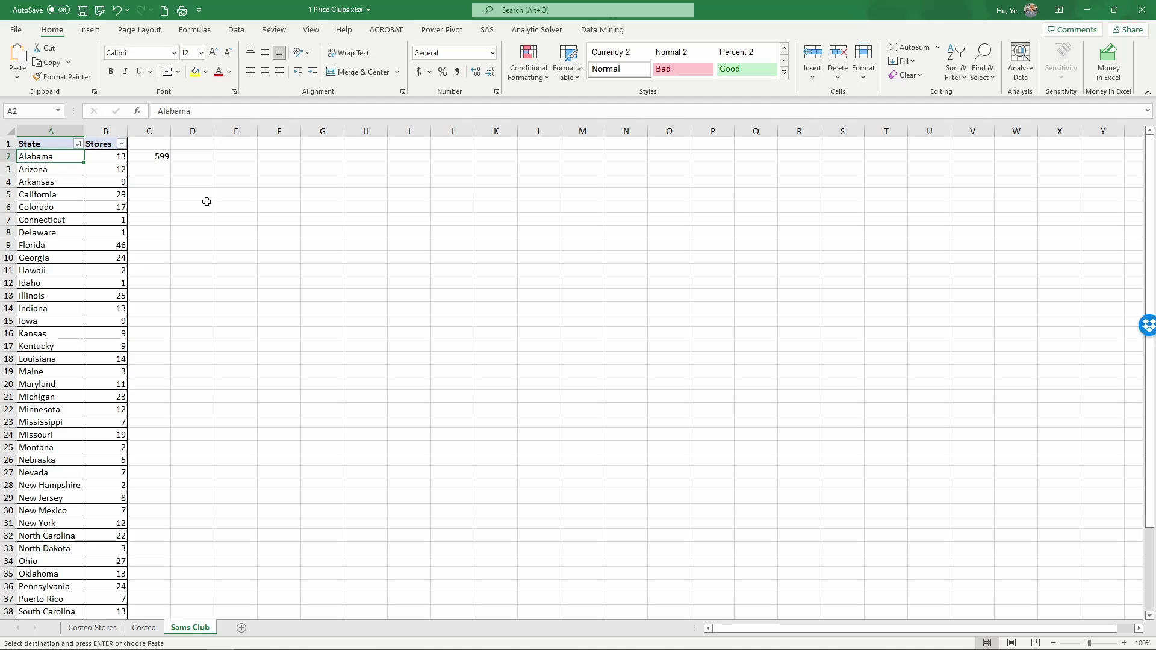
key("shift+Right")
key("shift+Right")
key("shift+Left")
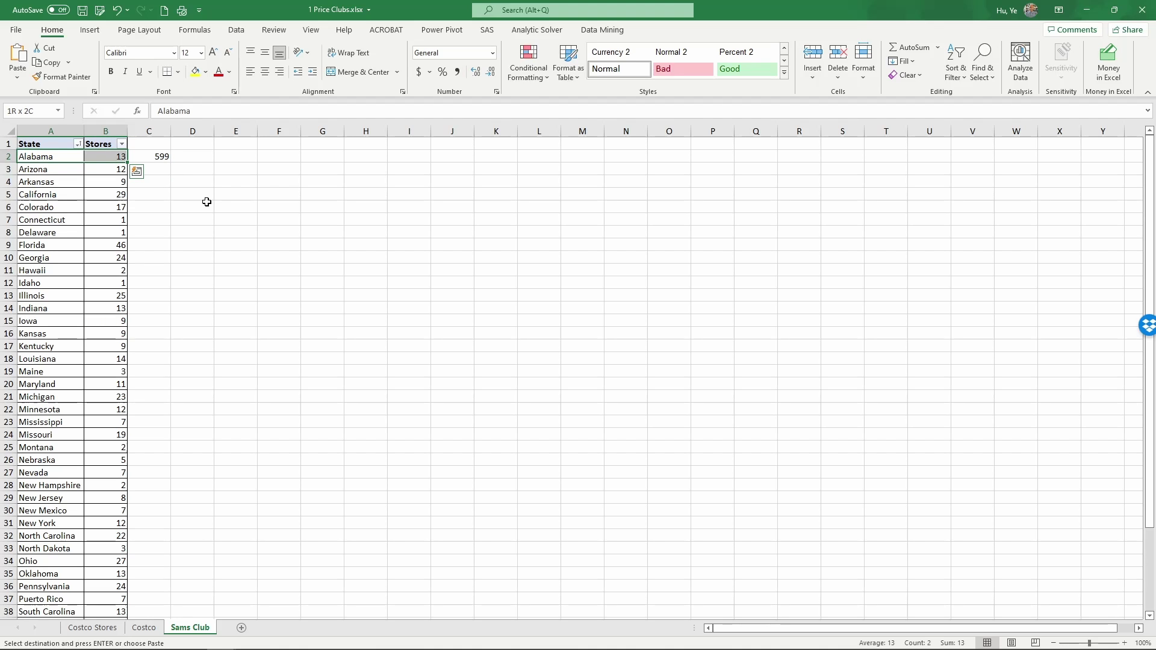
key("ctrl+shift+Down")
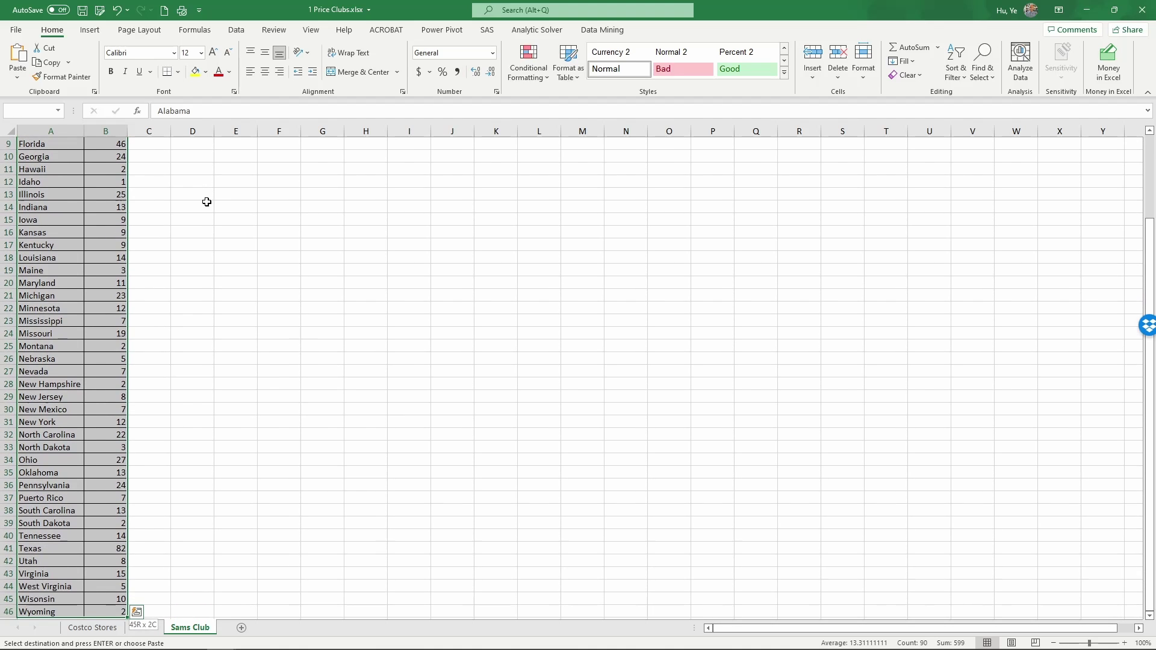
Insert a Filled Map of the Sam's Club counts and enlarge it
left_click(89, 31)
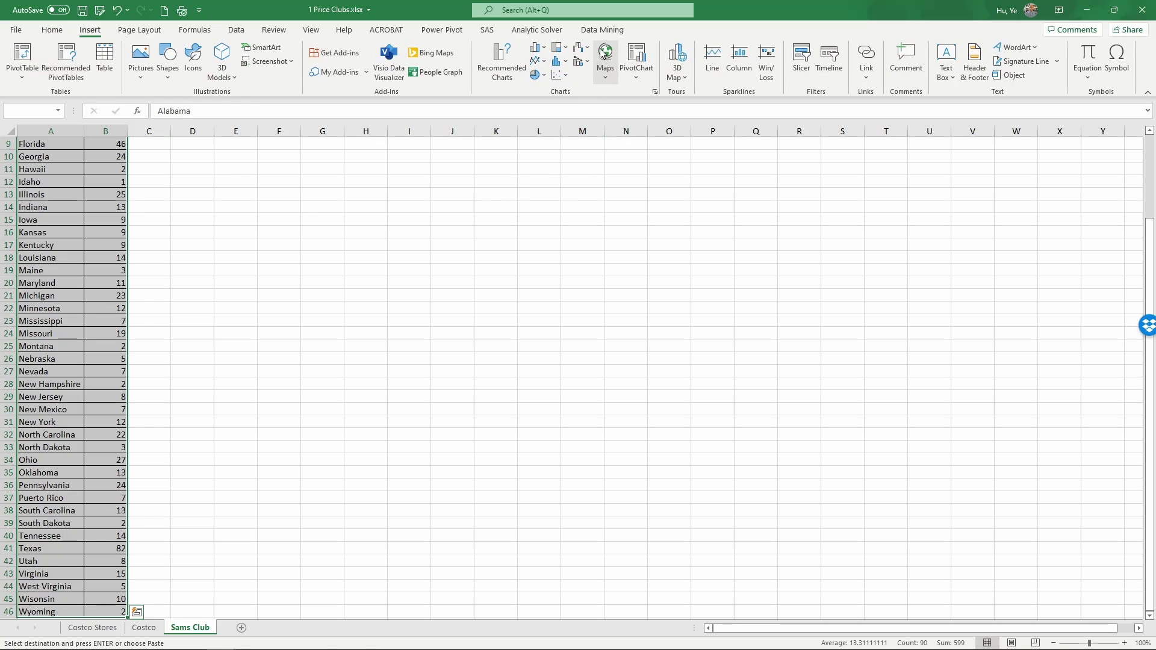
left_click(601, 65)
left_click(611, 119)
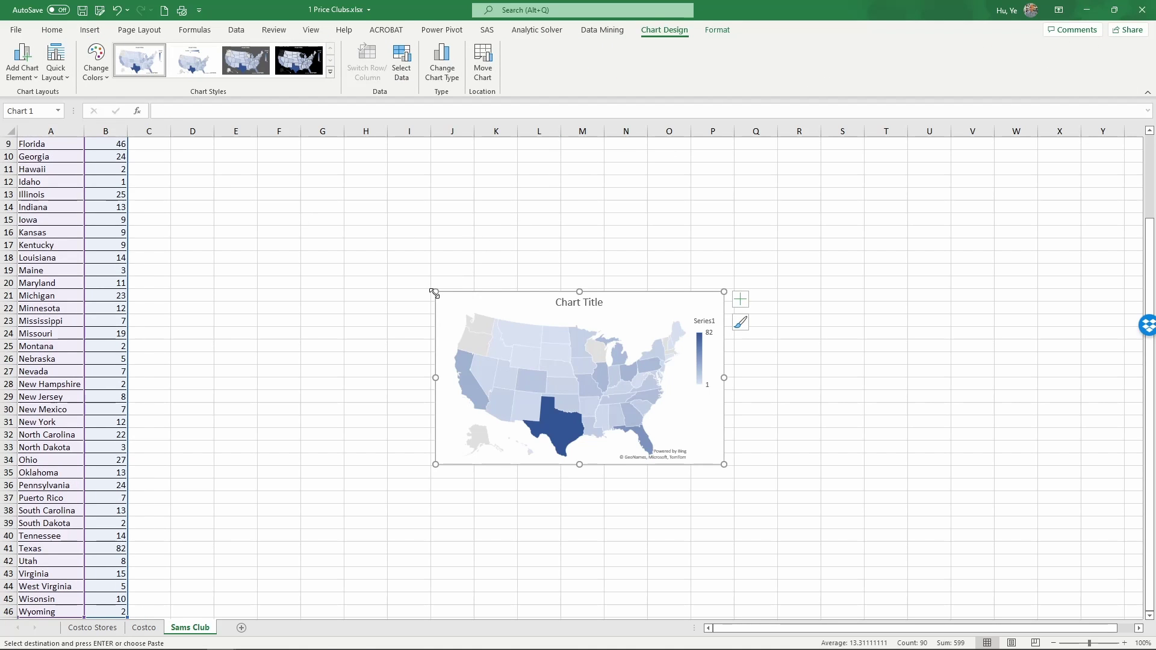
mouse_move(428, 286)
left_mouse_down()
mouse_move(167, 134)
mouse_move(197, 157)
mouse_move(196, 139)
mouse_move(188, 151)
left_mouse_up()
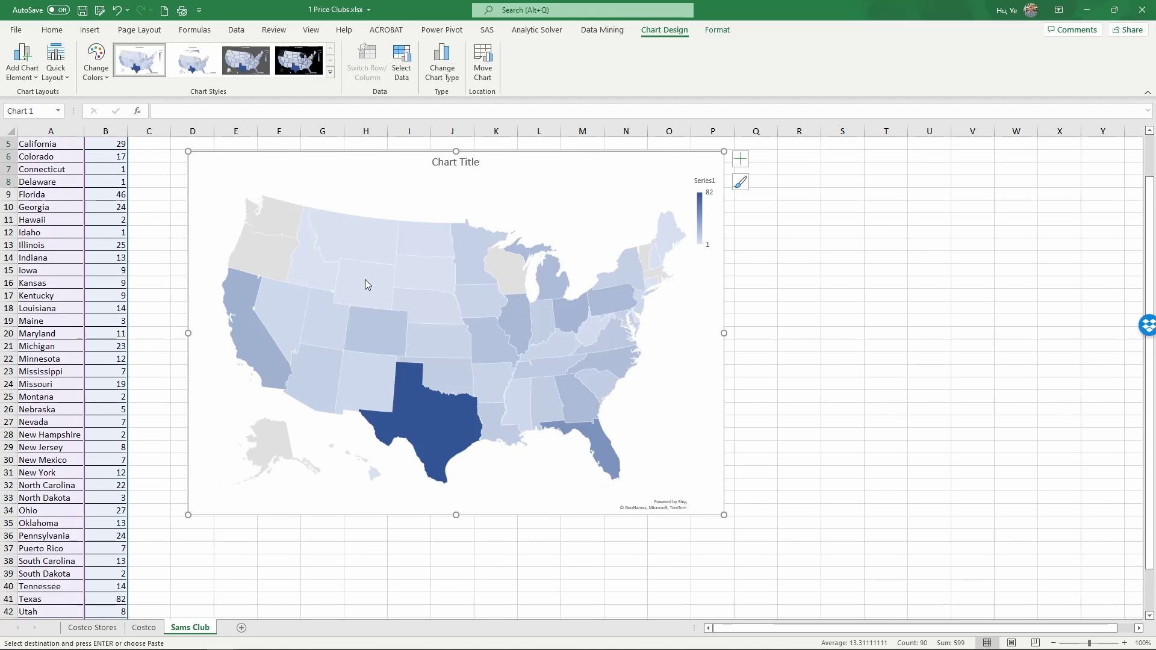
Title the Sam's Club map 'Sam's Club Stores'
left_click(439, 169)
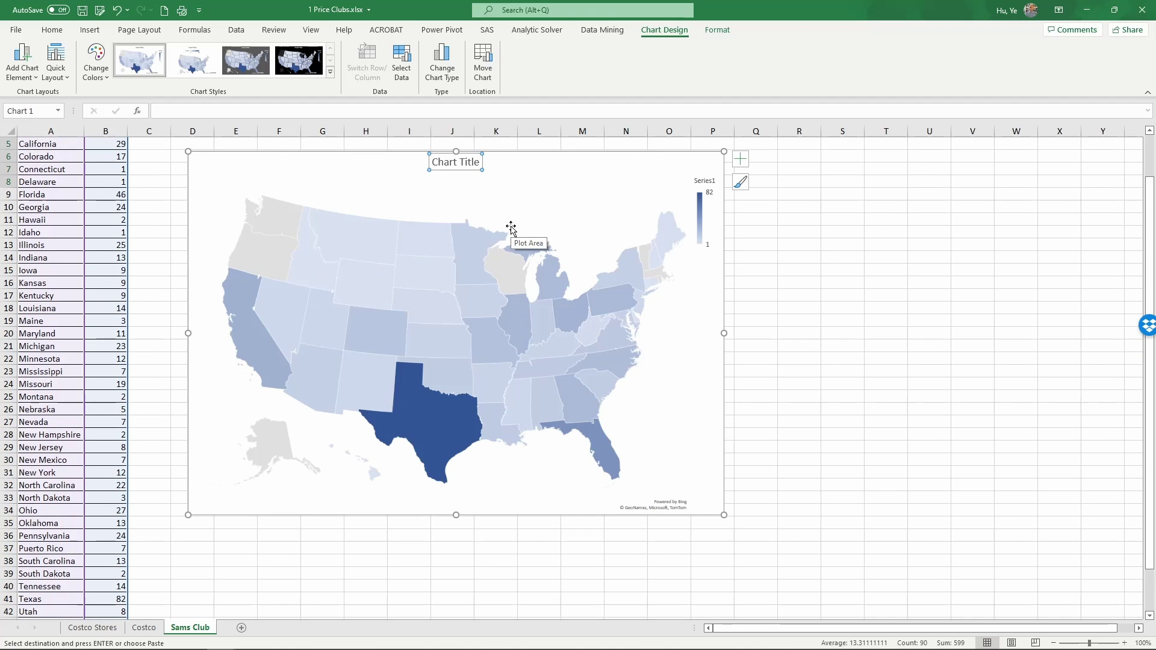
type("Sam")
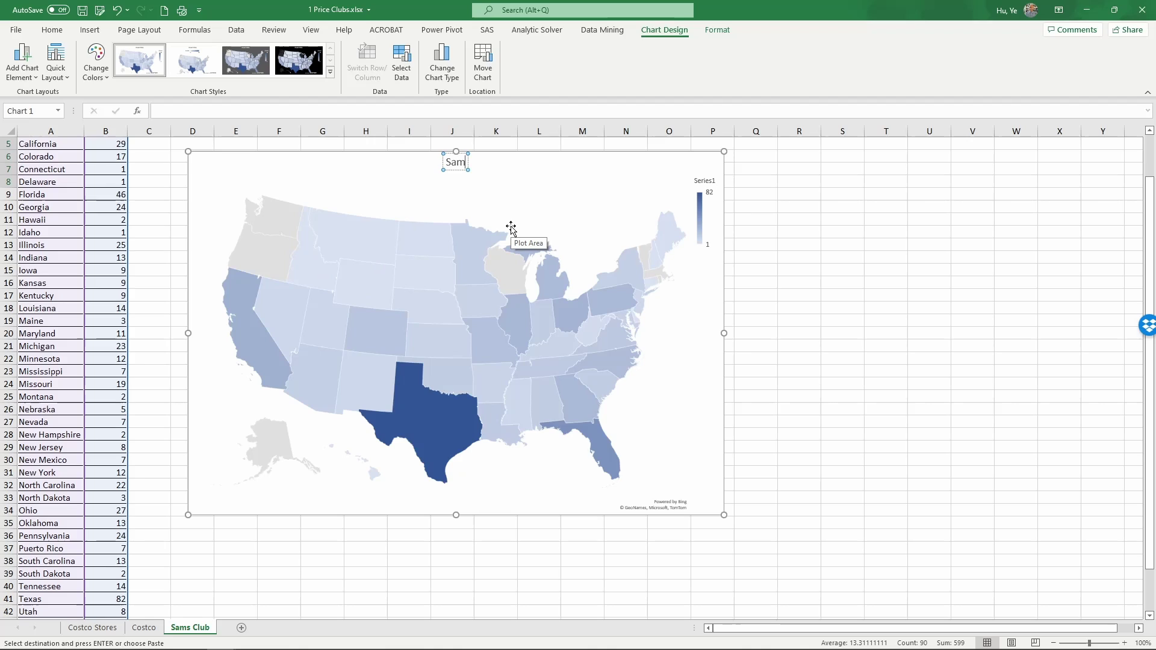
type("e")
key("BackSpace")
type("'s")
type(" Club")
type(" Stores")
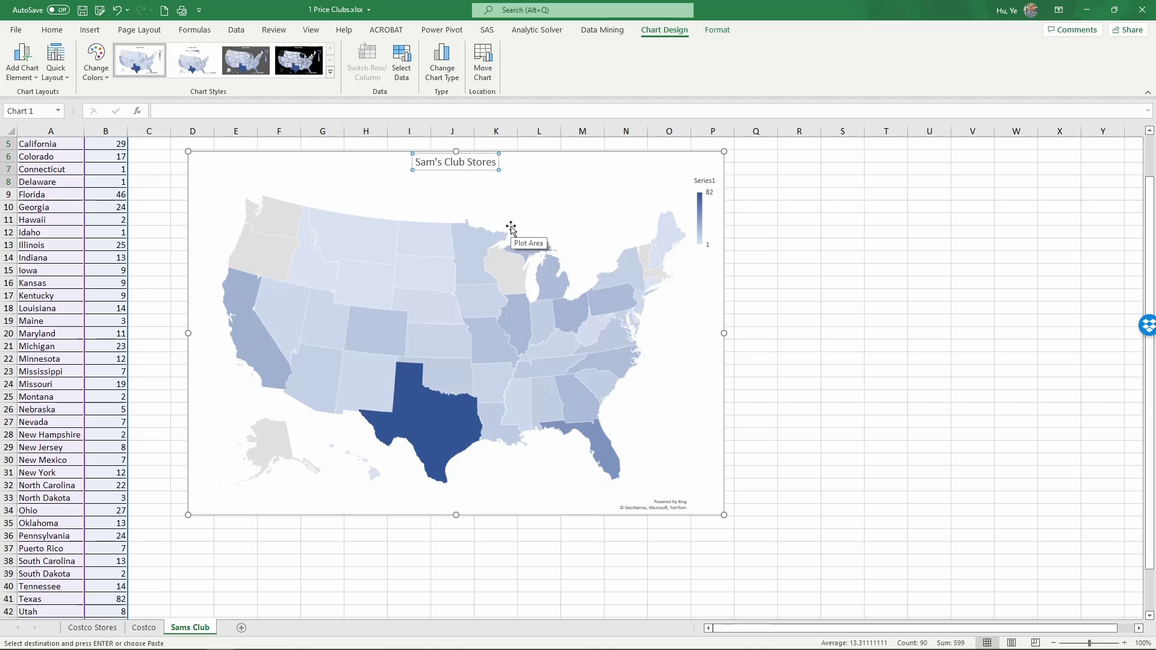
left_click(709, 384)
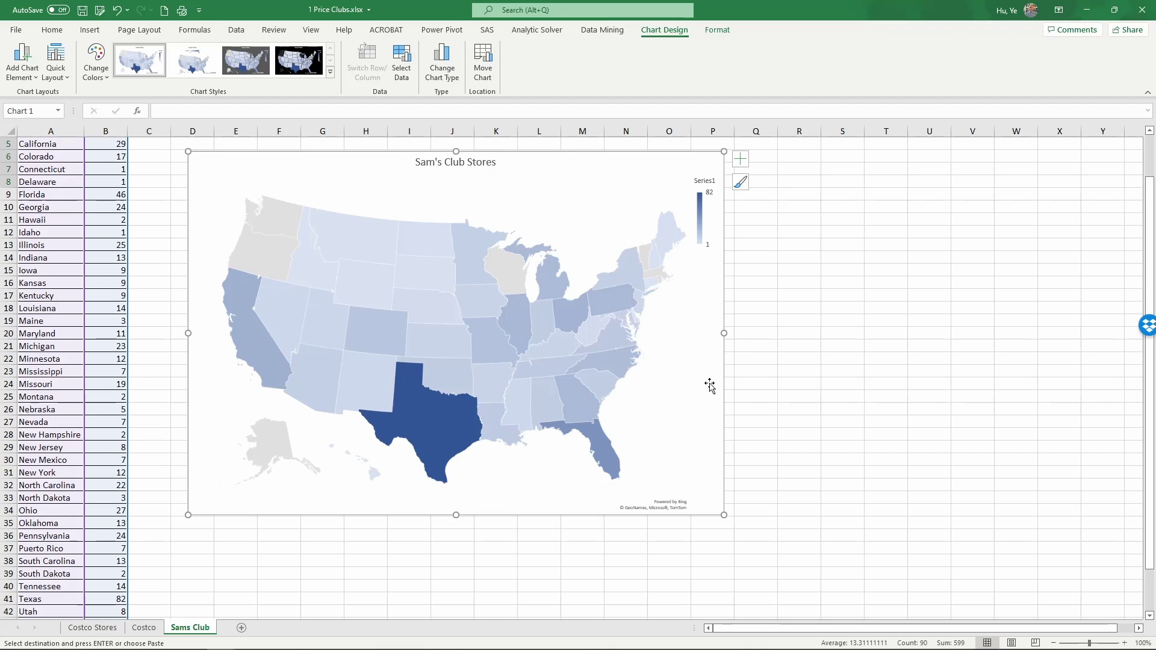
Add store-count data labels to the Sam's Club map and enlarge the chart slightly
right_click(517, 391)
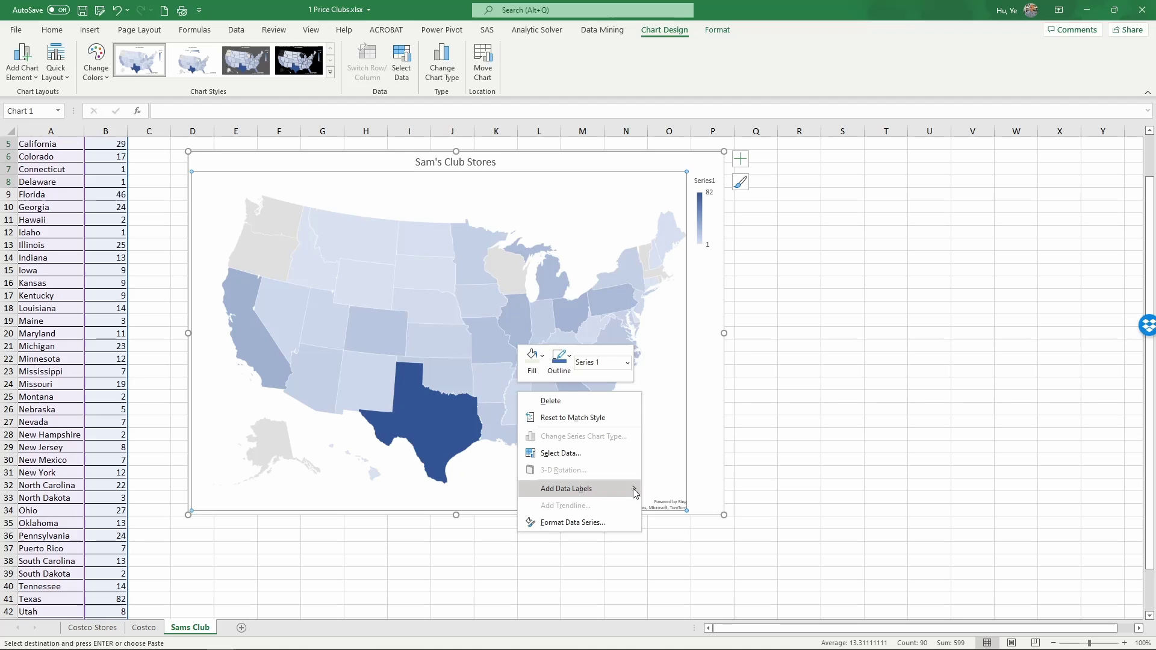
mouse_move(578, 488)
left_click(668, 491)
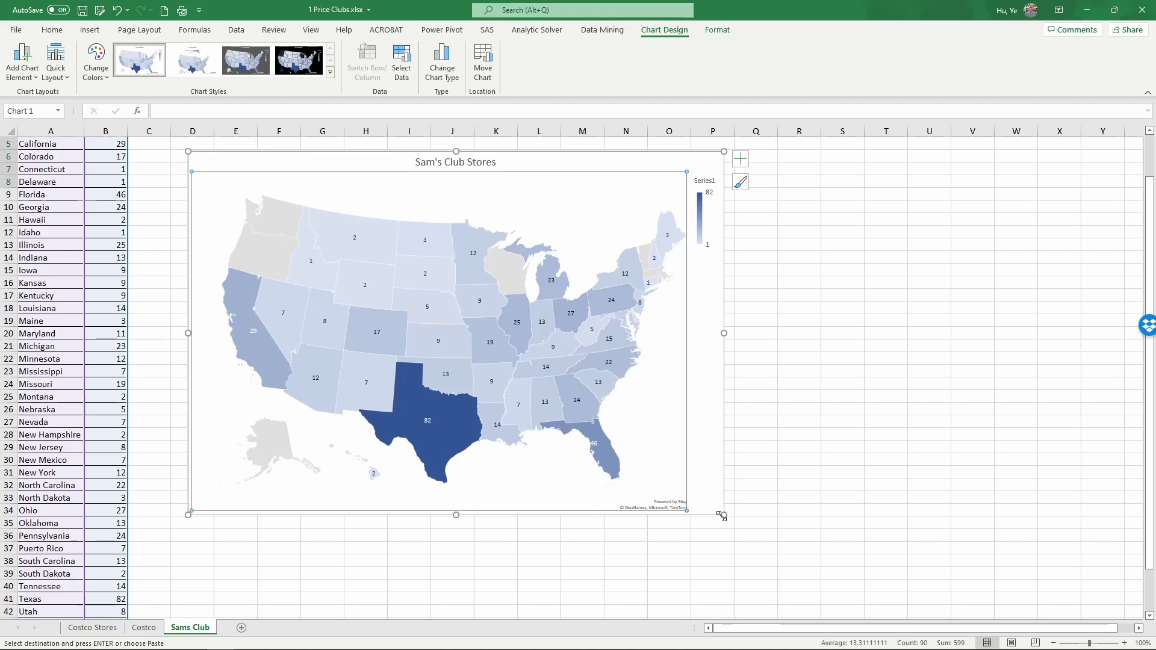
left_click_drag(723, 515, 763, 536)
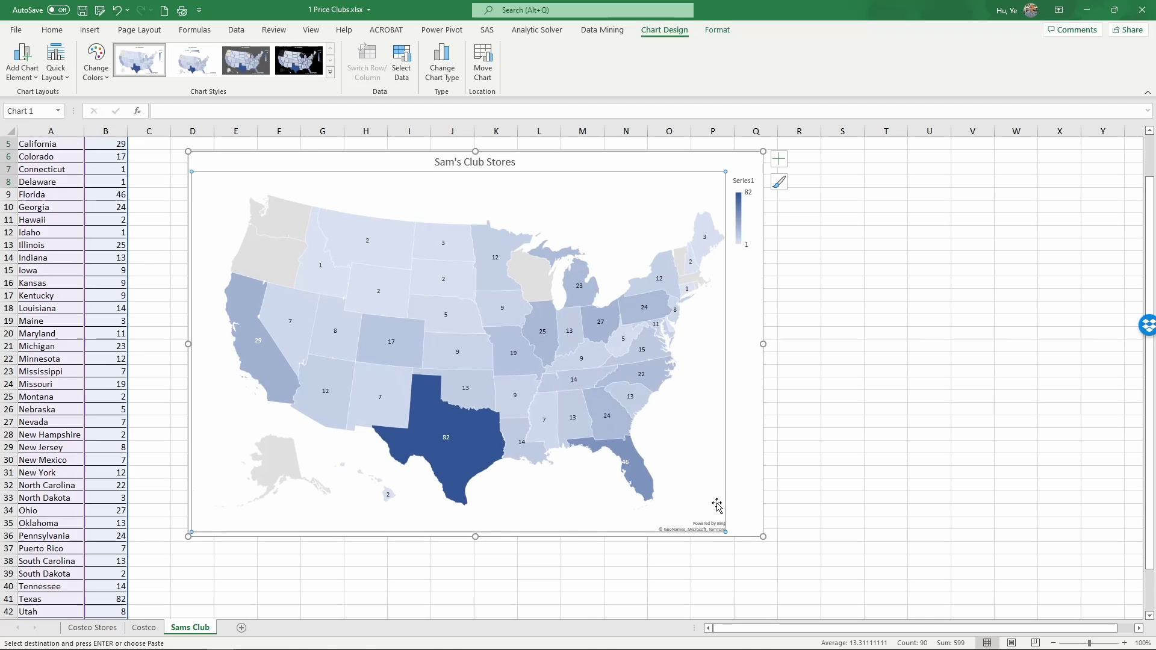
left_click(739, 465)
Copy the Sam's Club map and paste it at H34 on the Costco Stores sheet
right_click(739, 467)
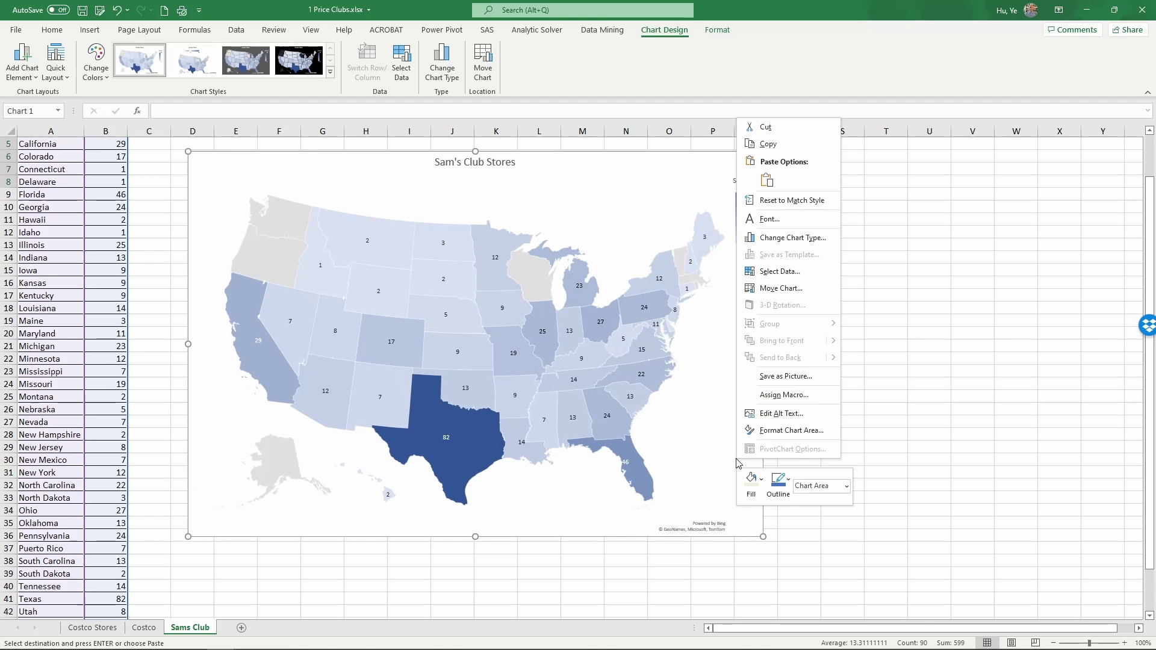
left_click(768, 145)
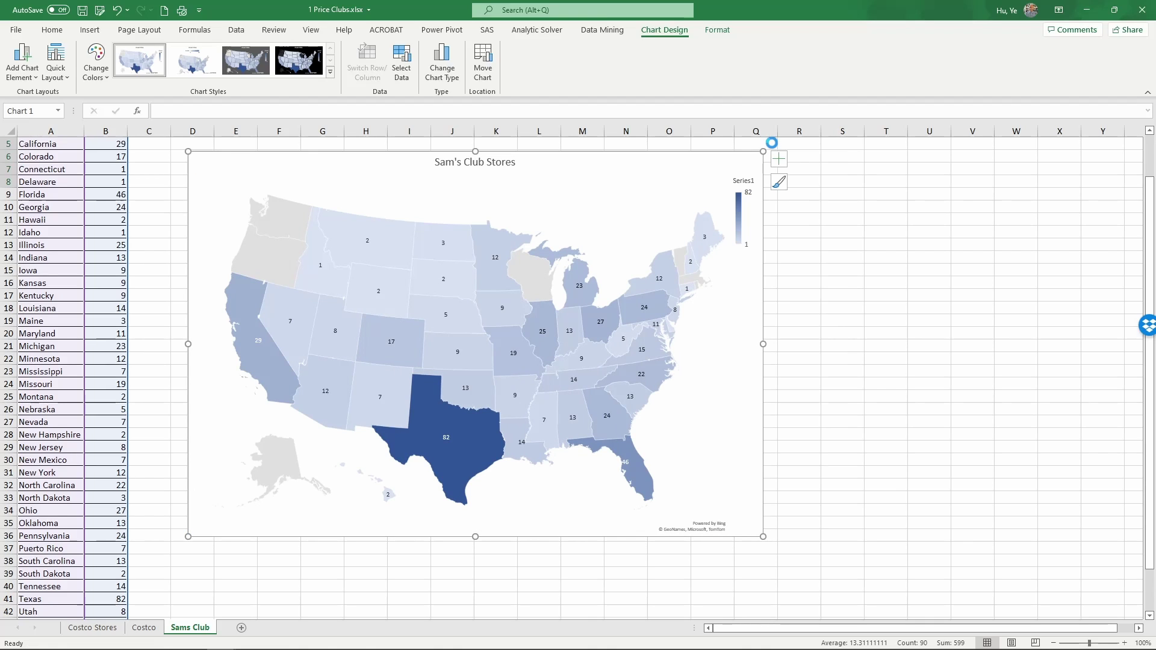
left_click(92, 628)
scroll(511, 490, "up", 5)
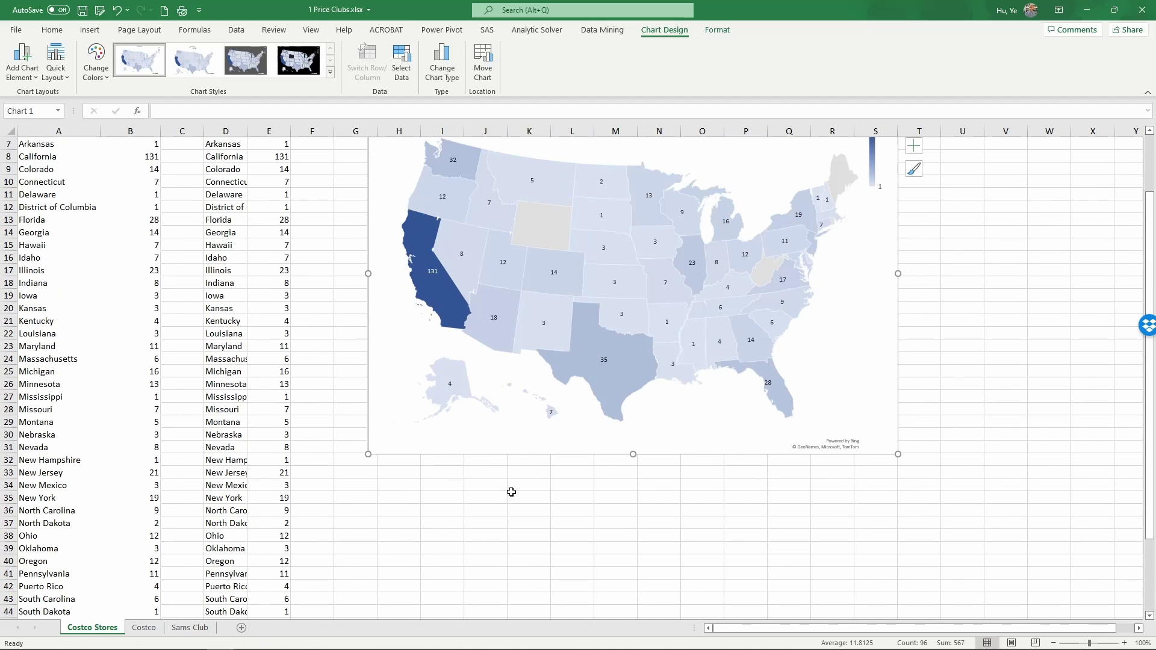
right_click(380, 487)
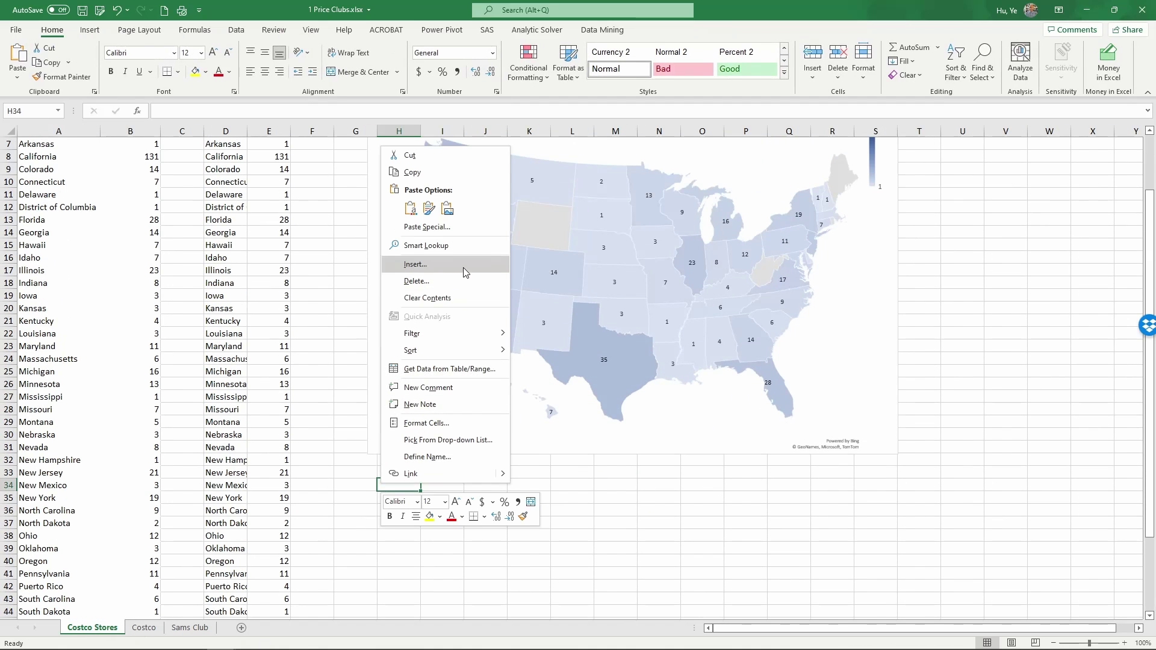
left_click(412, 208)
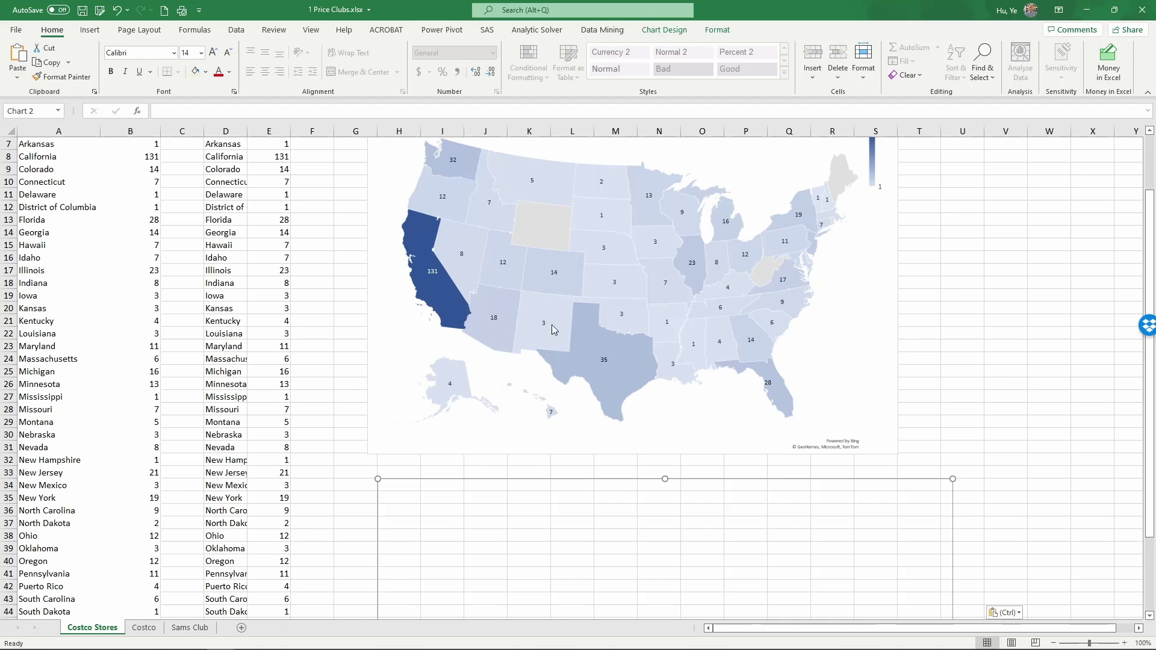
left_click(861, 383)
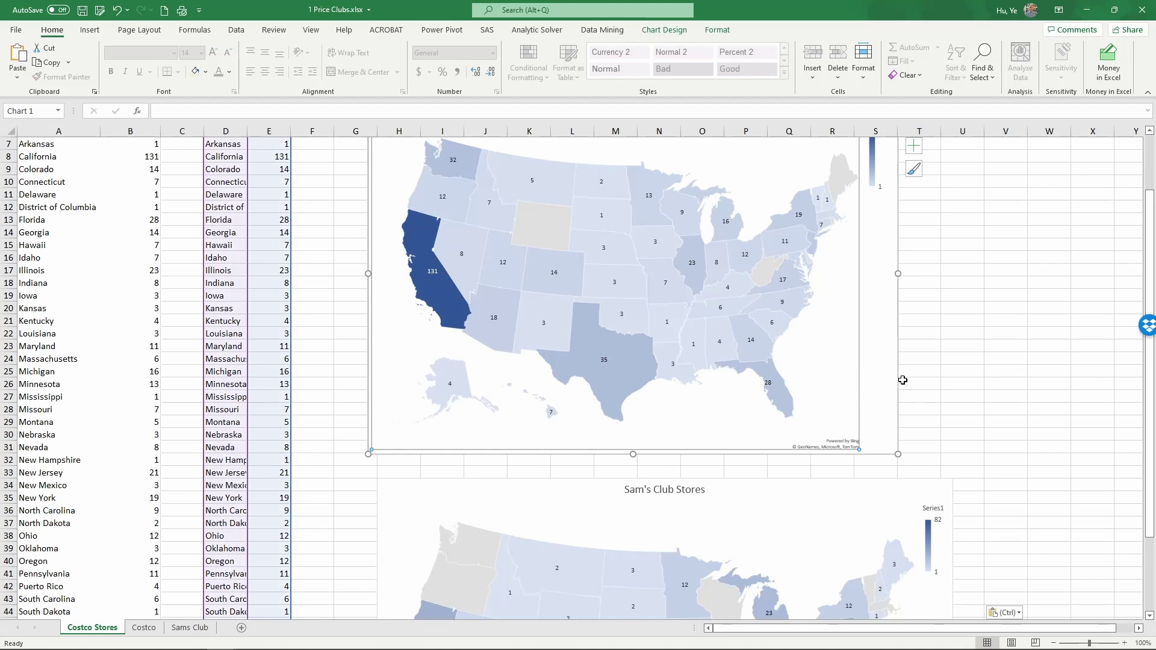
Move the Costco map to the top-left of the sheet and shrink it
scroll(897, 383, "up", 2)
mouse_move(878, 512)
left_mouse_down()
mouse_move(842, 490)
mouse_move(554, 504)
left_mouse_up()
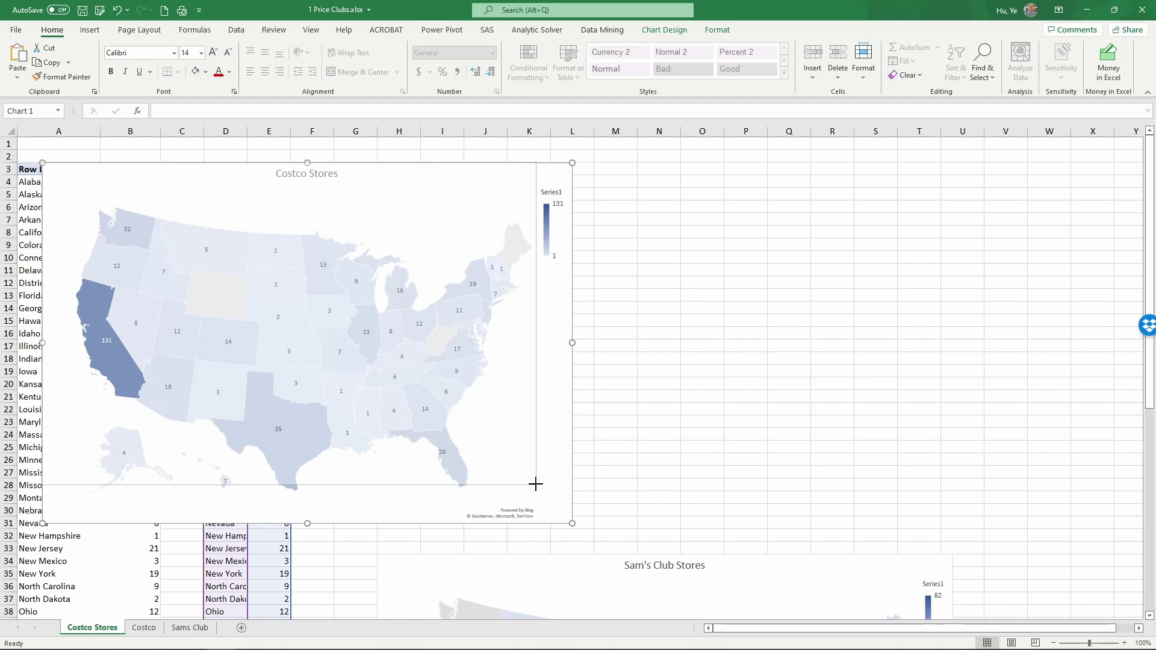
left_click_drag(572, 523, 536, 485)
Place the Sam's Club map beside the Costco map, resized to match its size
left_click(773, 578)
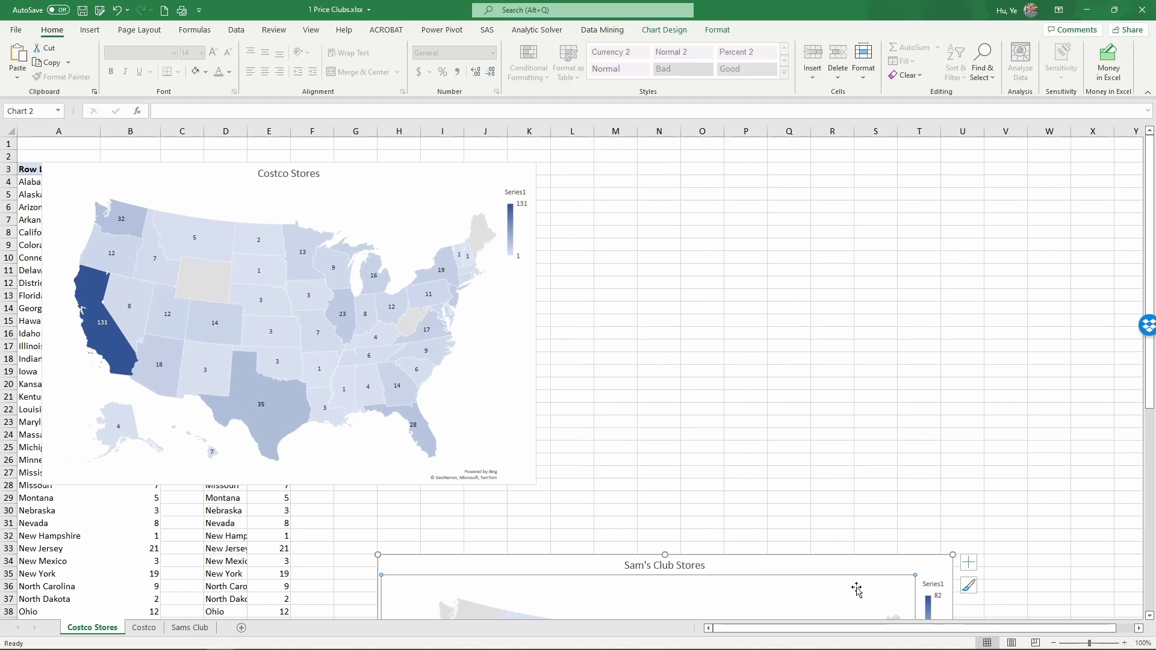
mouse_move(859, 560)
left_mouse_down()
mouse_move(995, 267)
mouse_move(1024, 175)
left_mouse_up()
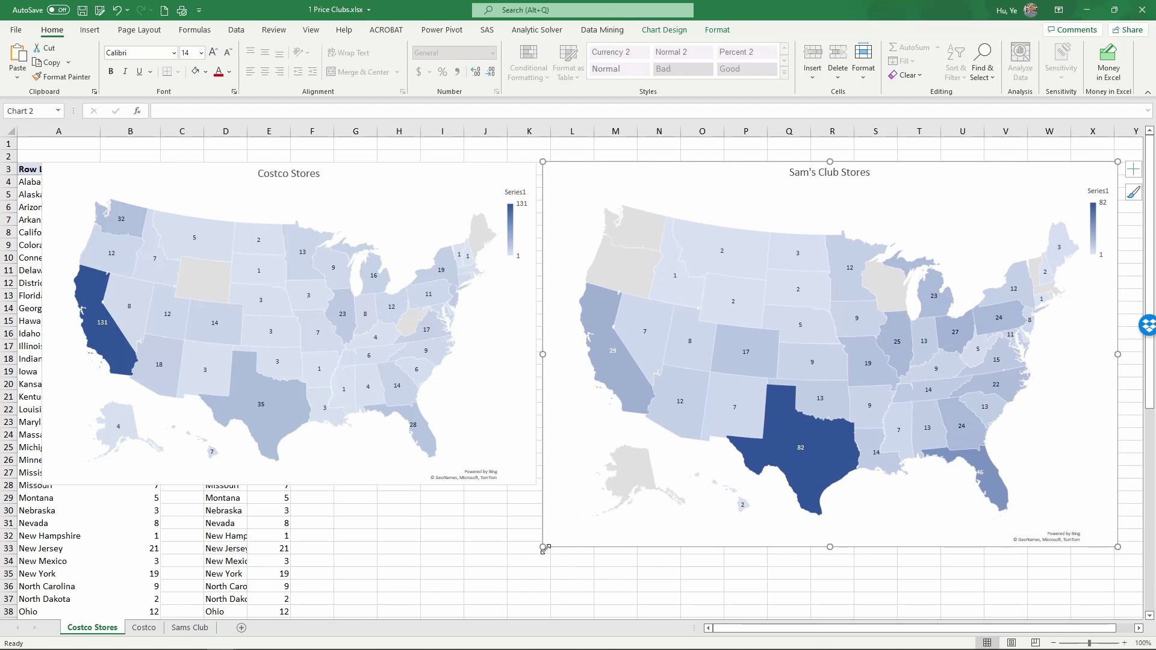
left_click_drag(543, 546, 558, 479)
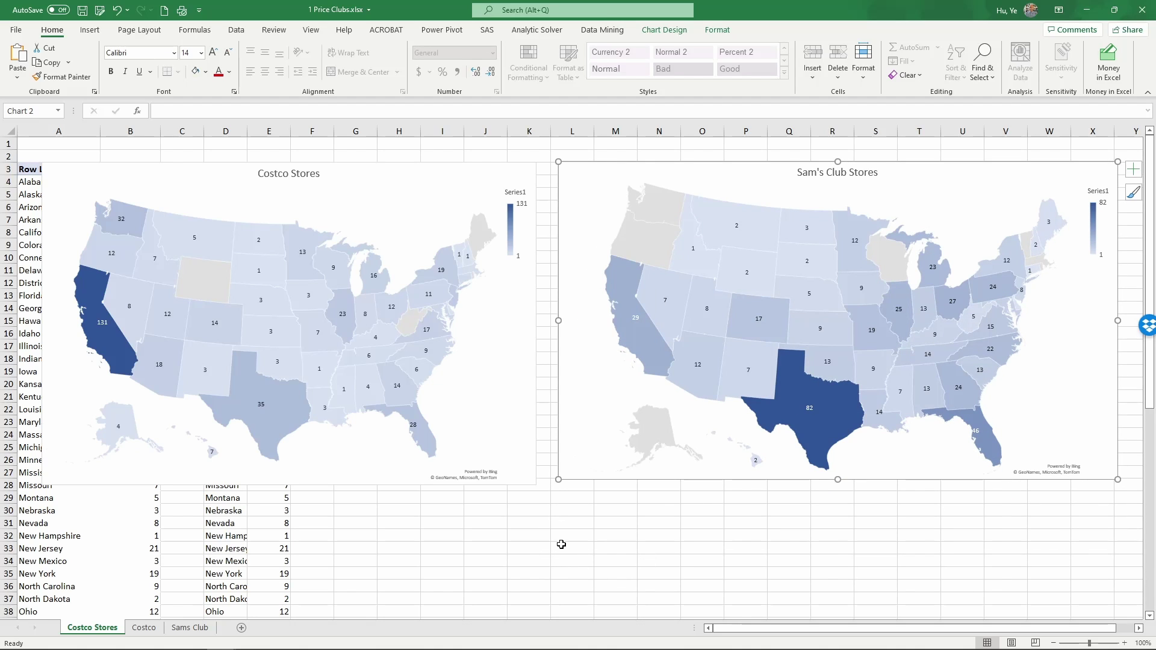
left_click(582, 468)
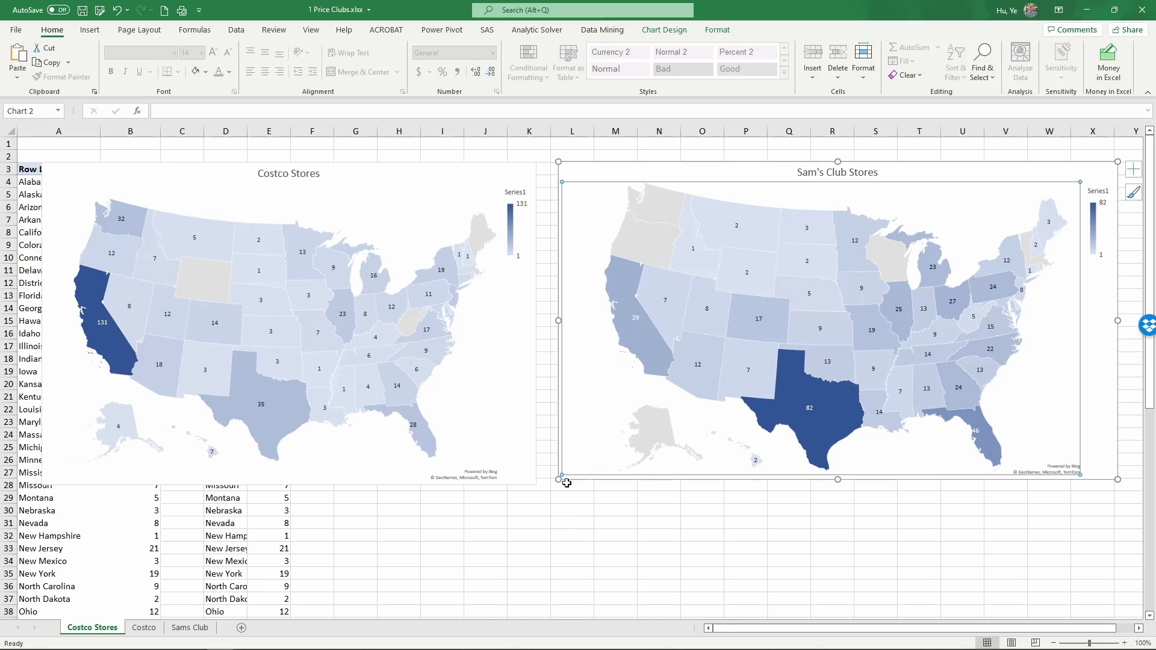
left_click(530, 500)
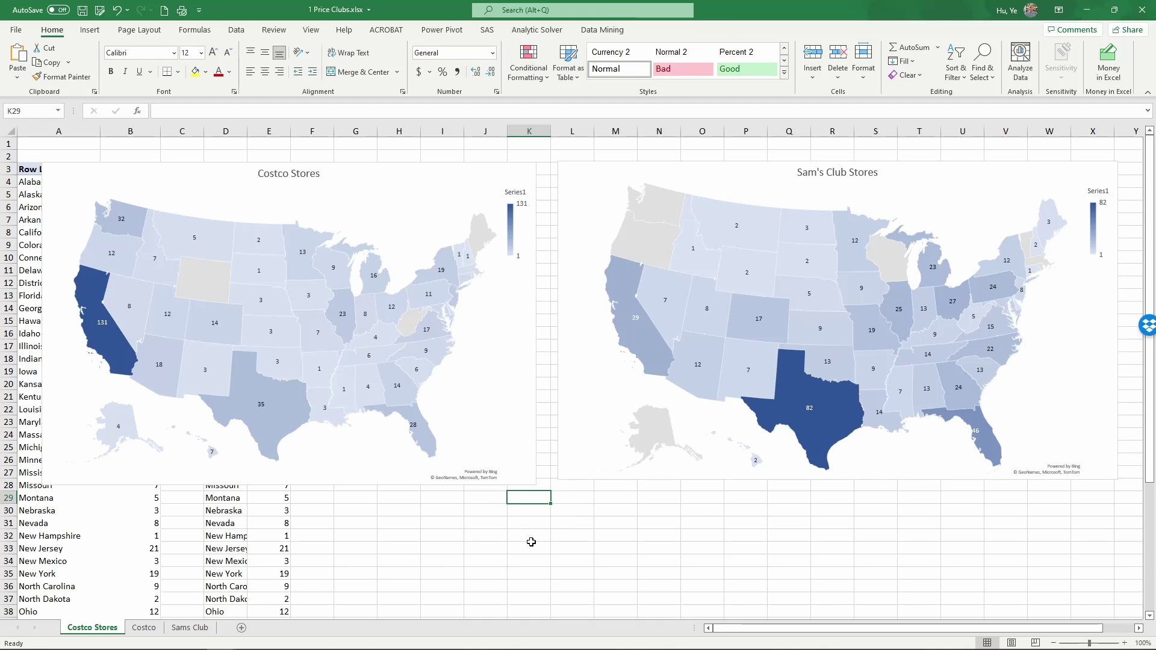